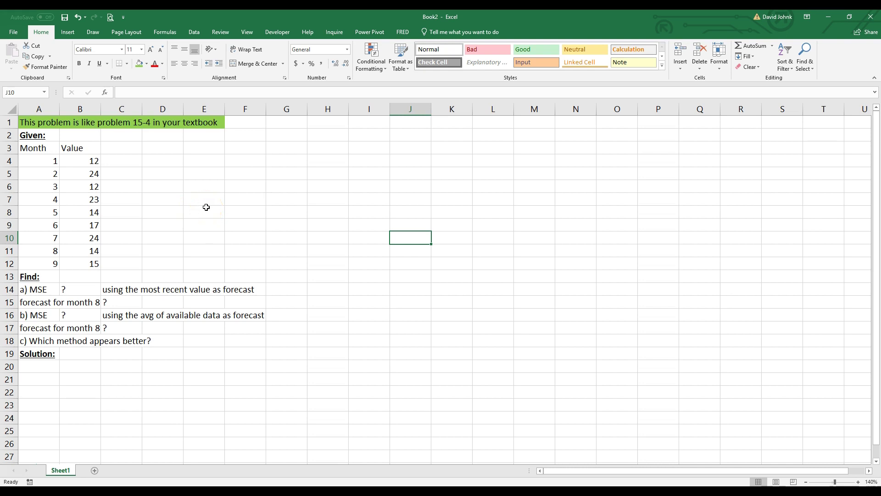
Step: Change the first forecast question in A15 to ask about month 10 instead of month 8
mouse_move(39, 160)
left_mouse_down()
mouse_move(73, 266)
mouse_move(38, 174)
left_mouse_up()
left_click(37, 161)
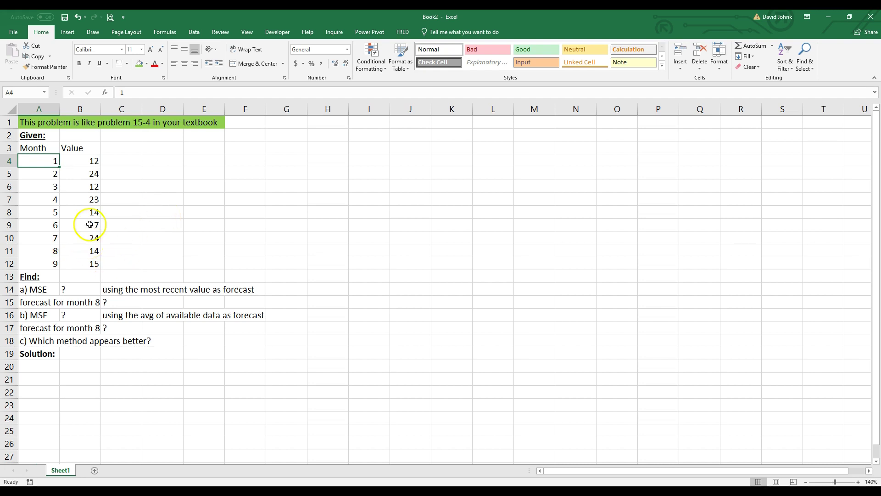
left_click(34, 148)
left_click(77, 151)
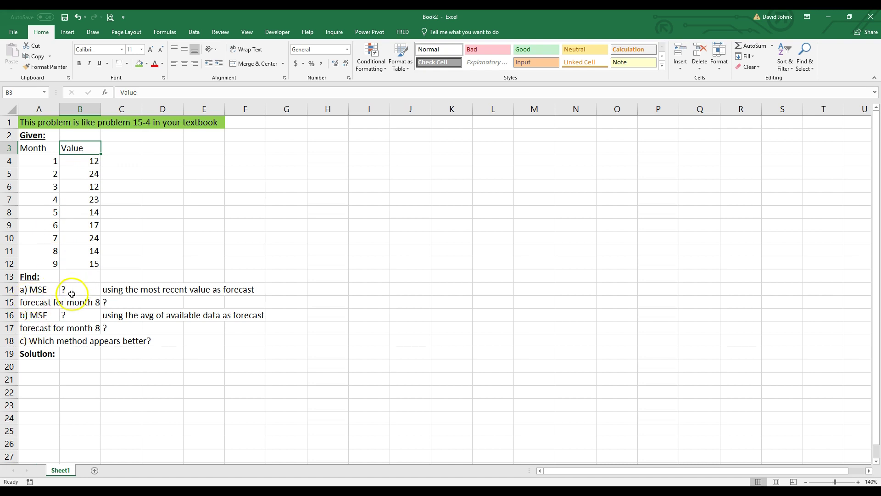
left_click(30, 303)
double_click(30, 304)
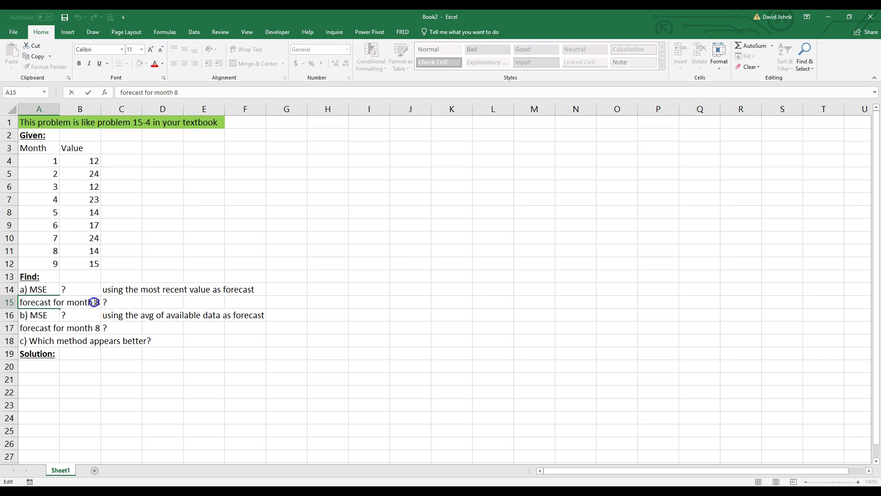
double_click(97, 302)
left_click(136, 379)
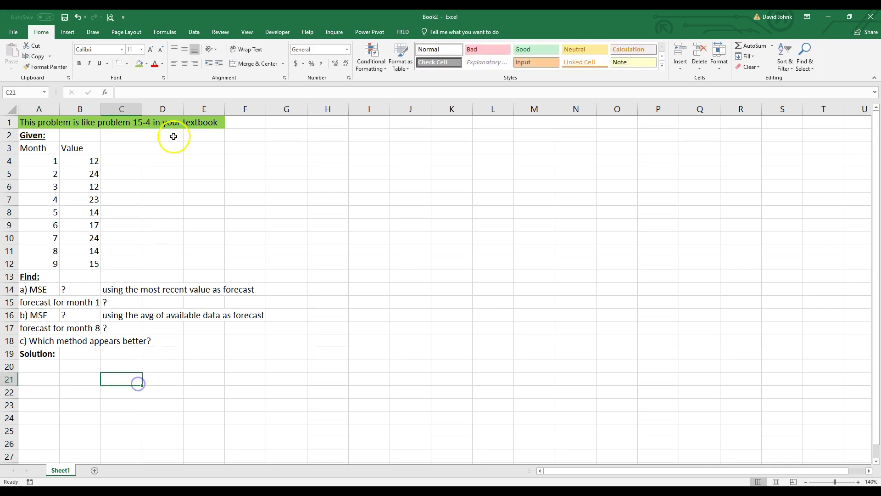
Step: Widen column B and copy the month 10 question from A15 over the second question in A17
left_click_drag(103, 107, 109, 107)
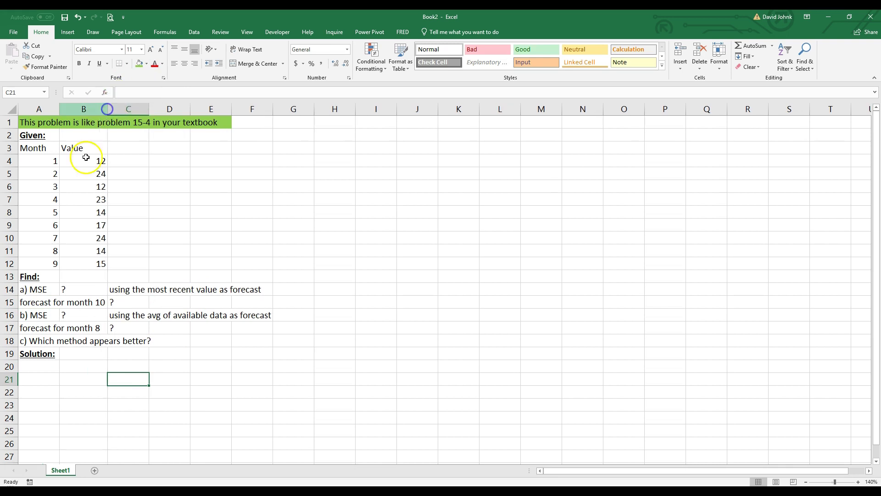
left_click(39, 301)
key("ctrl+c")
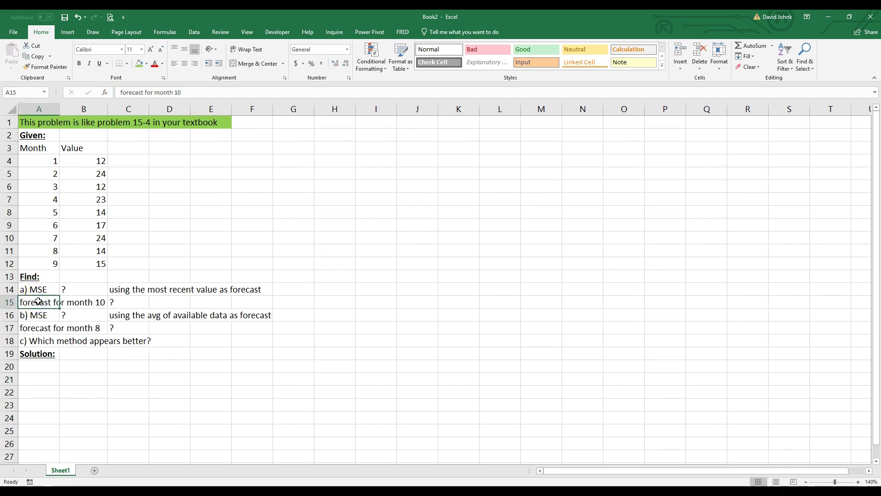
left_click(25, 329)
key("ctrl+v")
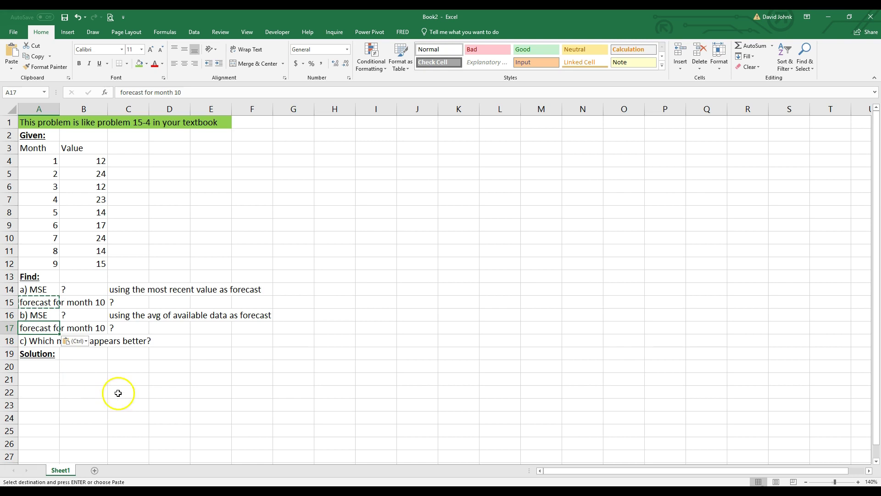
Step: Review the most-recent-value and average-of-available-data methods, then select the part a MSE answer cell
left_click(126, 390)
left_click(124, 287)
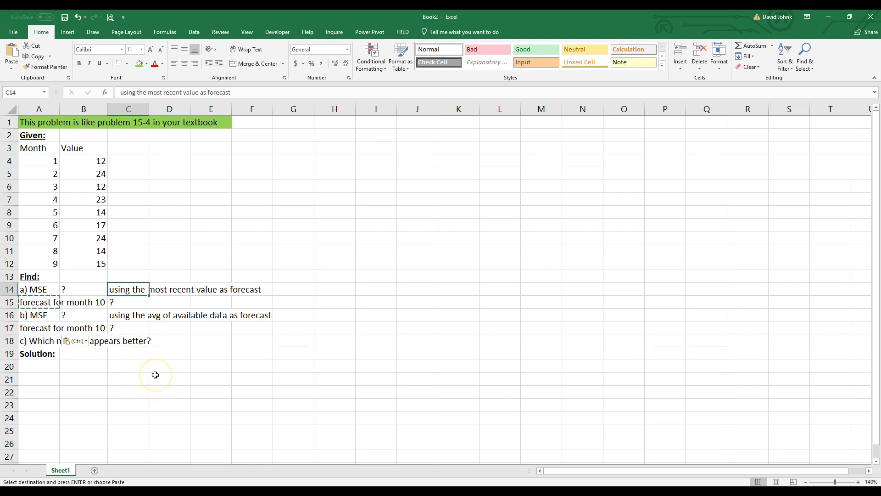
left_click(119, 315)
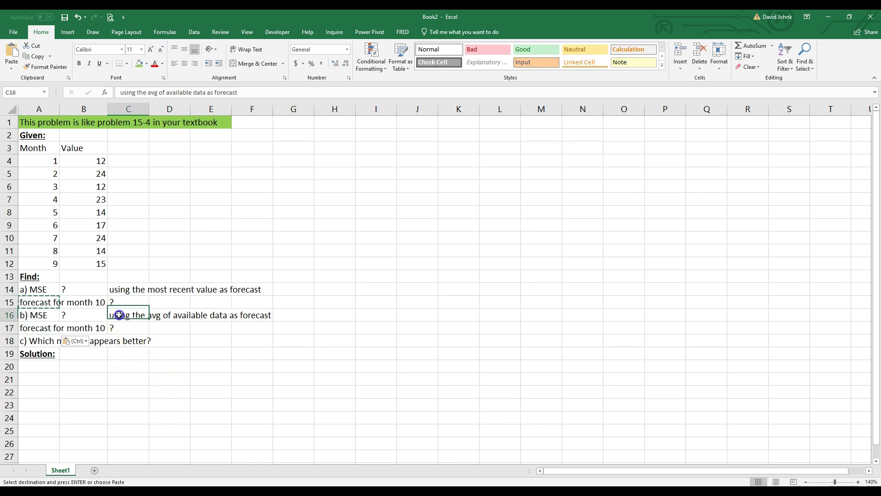
left_click(73, 288)
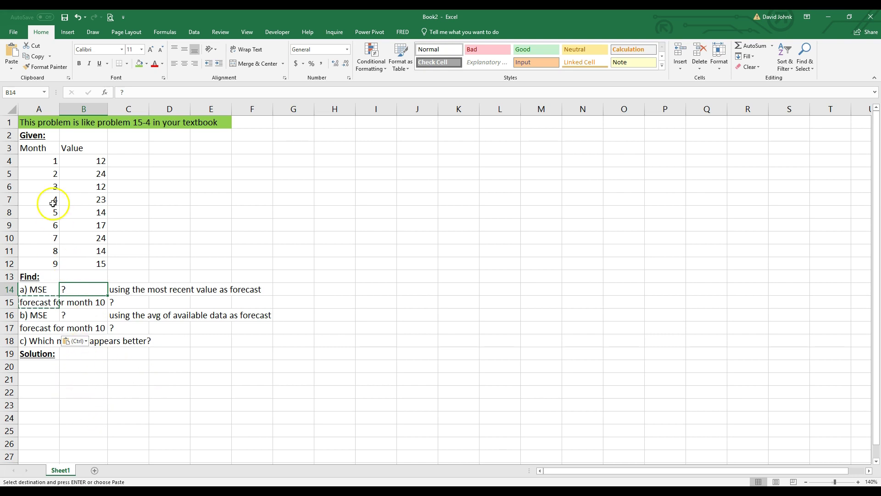
Step: Copy the given Month/Value table to row 20 under Solution
left_click_drag(33, 149, 77, 258)
right_click(78, 225)
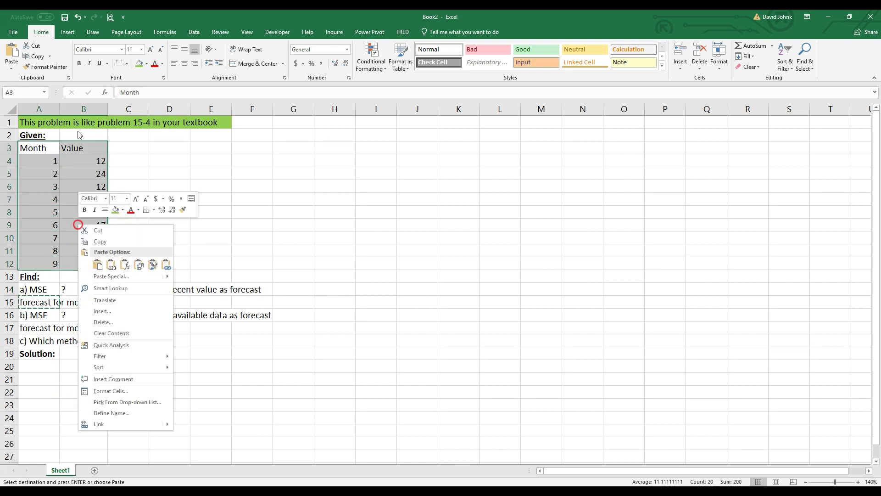
left_click(99, 241)
left_click(40, 367)
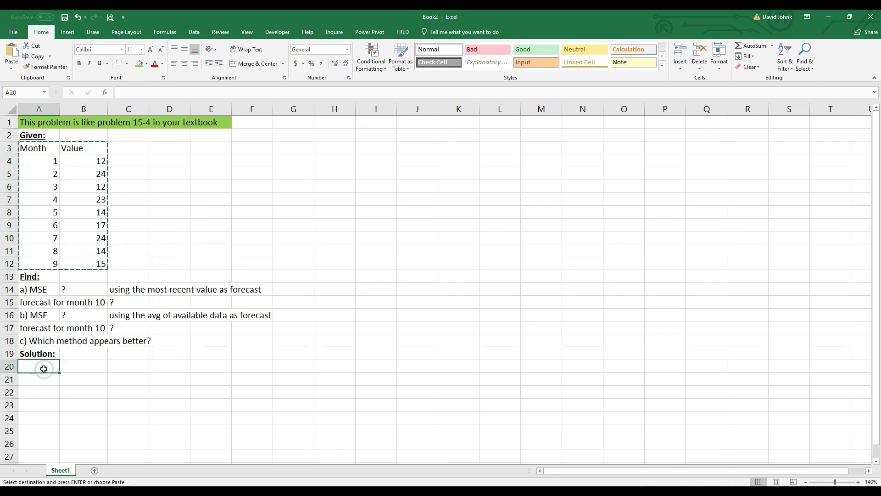
key("ctrl+v")
scroll(151, 358, "down", 1)
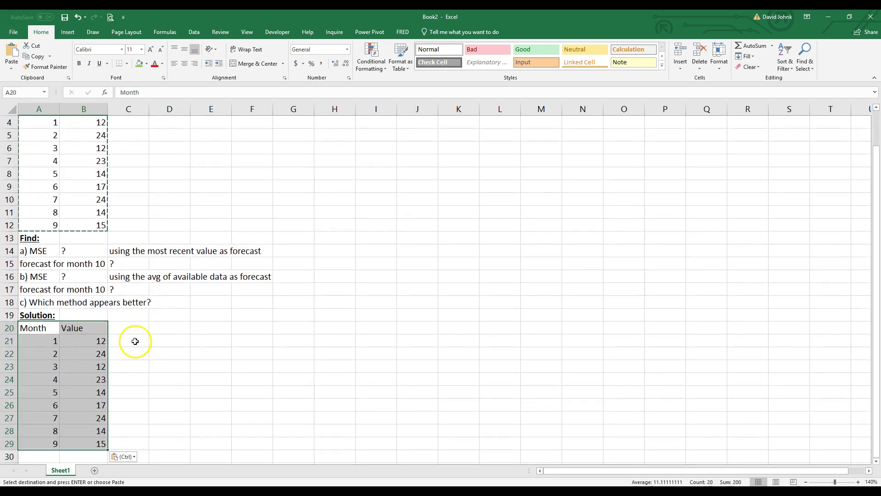
scroll(183, 333, "up", 1)
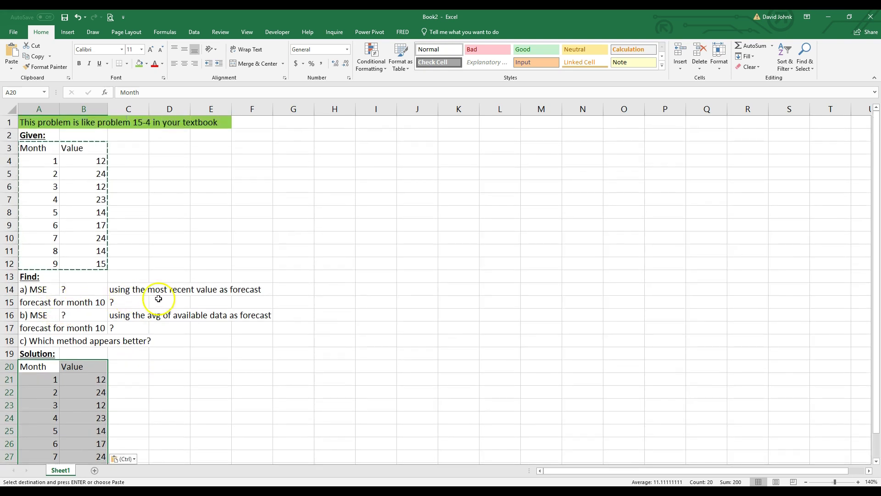
Step: Add a 'forecast' column heading beside the copied values
left_click(127, 367)
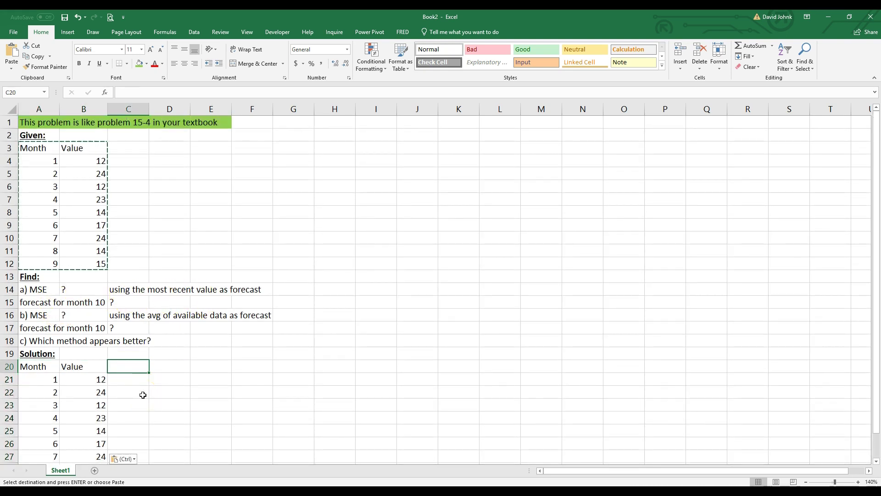
type("forecast")
key("Return")
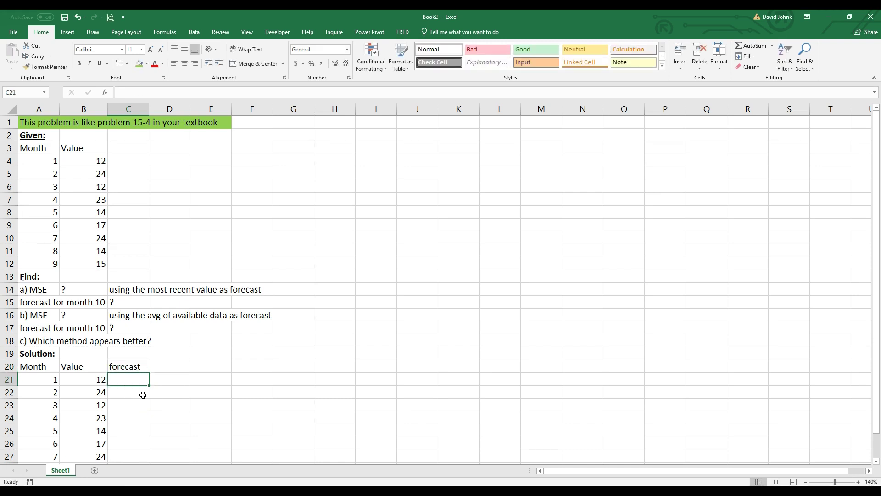
Step: Enter =B21 as month 2's forecast so it equals month 1's value of 12
left_click(93, 379)
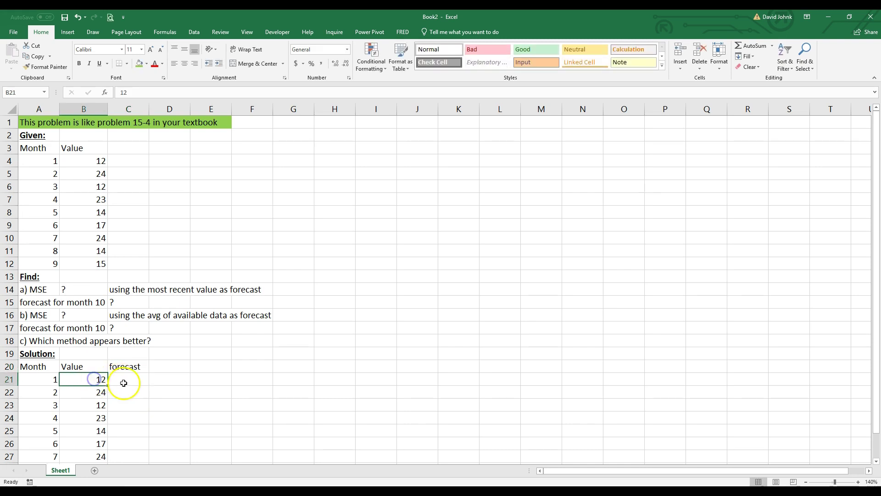
left_click(123, 382)
left_click(122, 392)
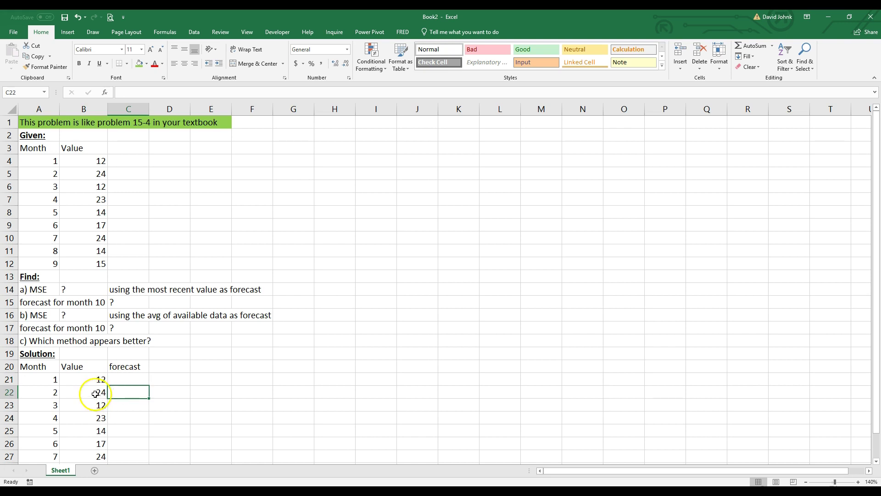
left_click(98, 393)
left_click(118, 393)
left_click(106, 392)
left_click(103, 383)
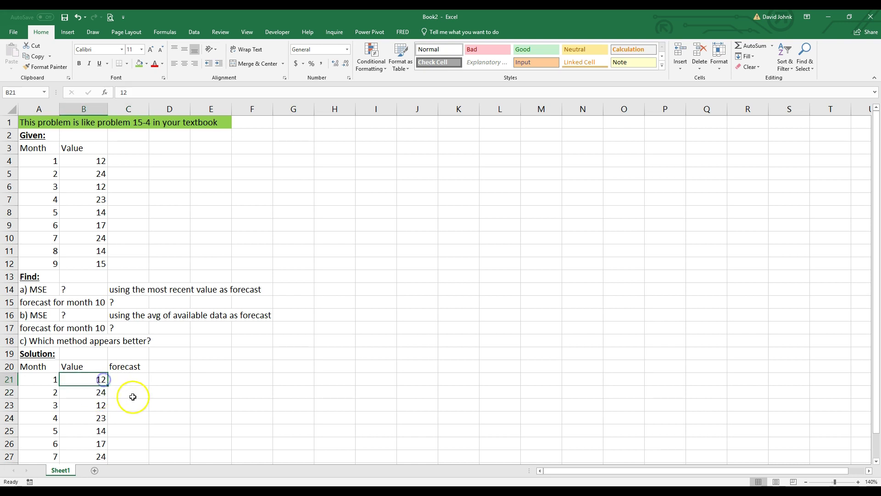
left_click(131, 394)
left_click(88, 391)
left_click(118, 395)
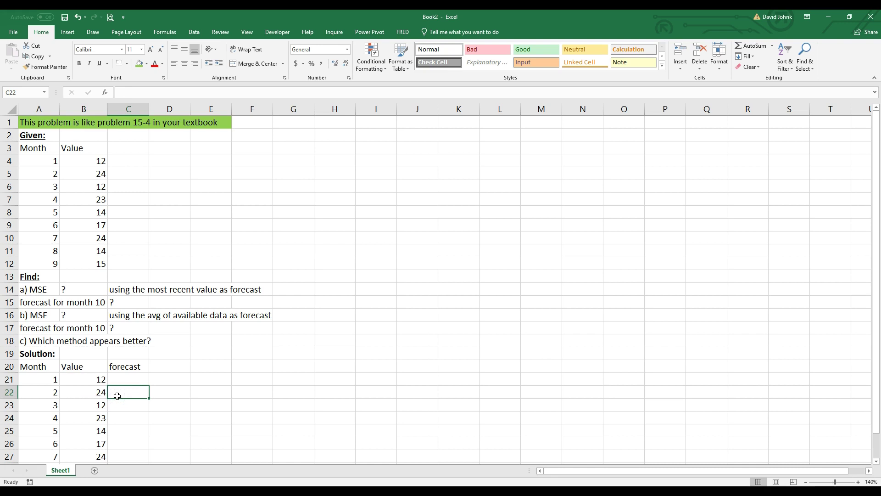
type("=")
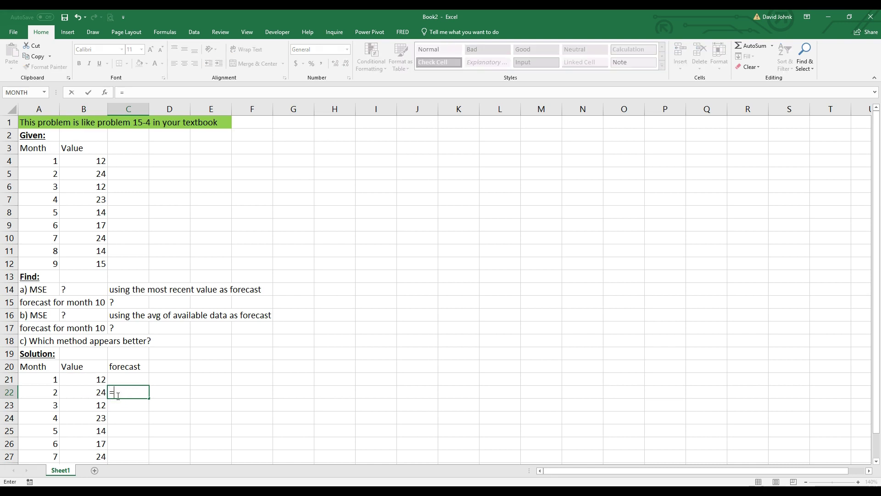
left_click(98, 380)
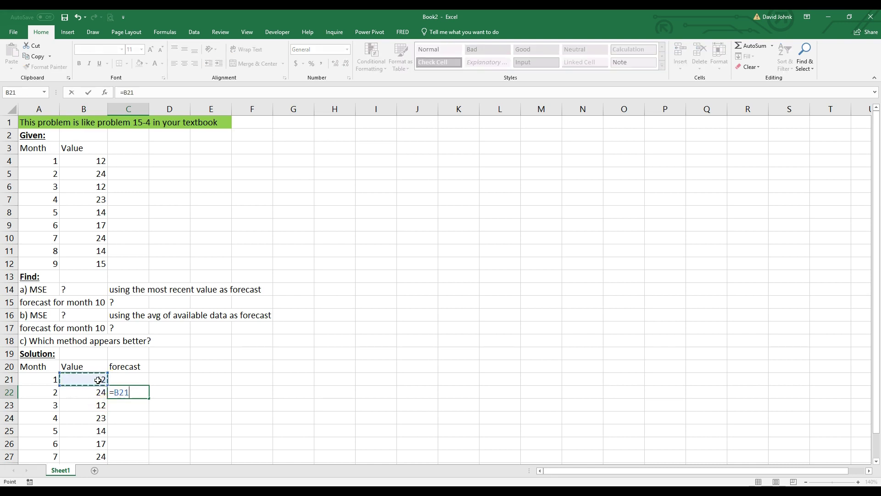
key("Return")
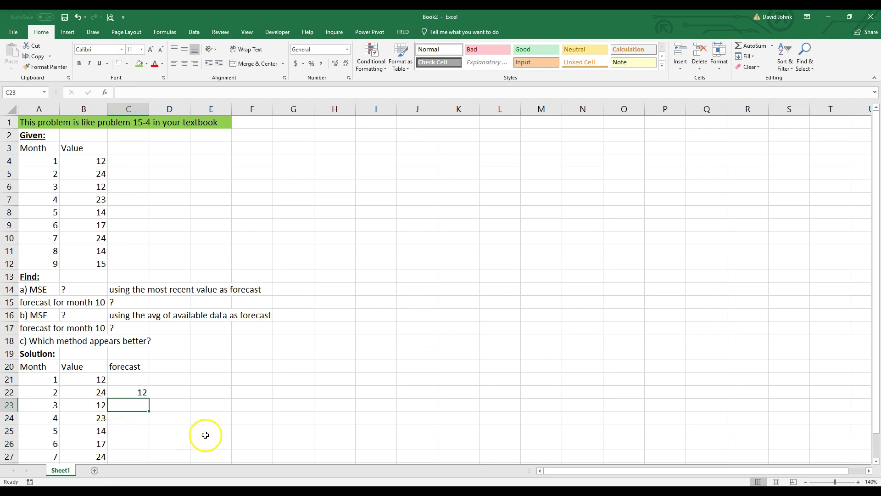
Step: Fill the forecast formula down to row 30 and add month 10 in the Month column
scroll(202, 422, "down", 2)
left_click(136, 317)
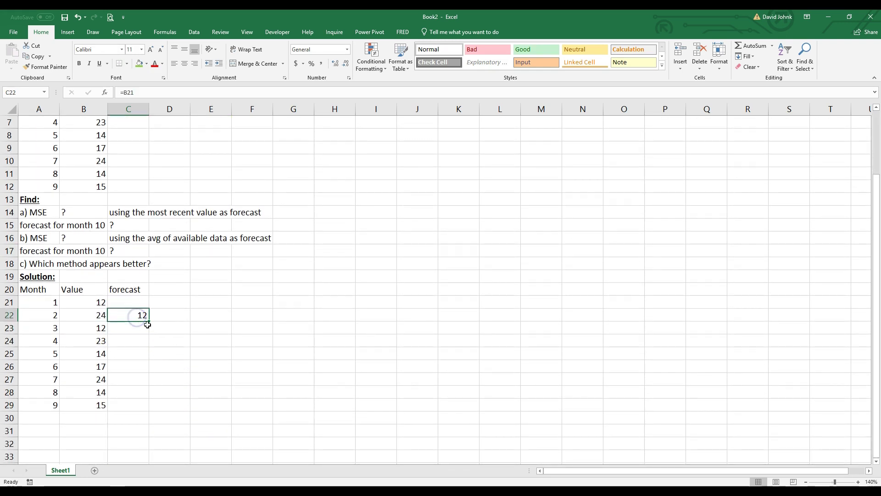
left_click_drag(150, 323, 146, 419)
left_click(51, 418)
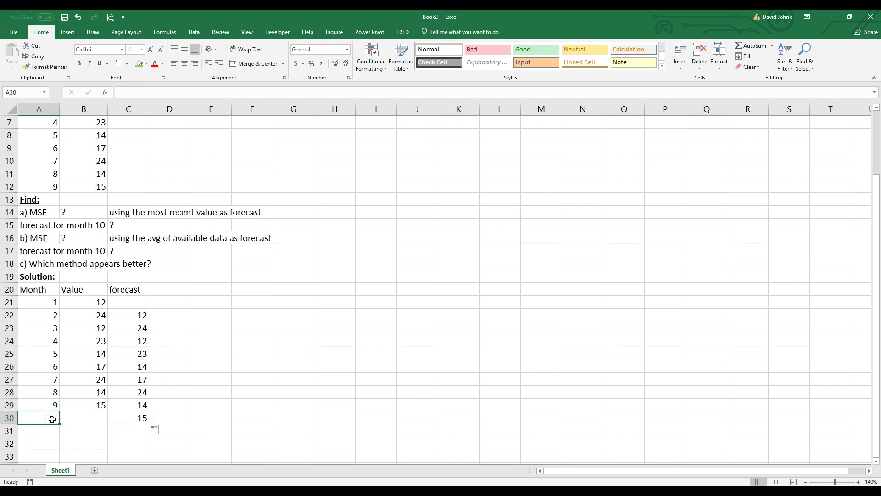
type("10")
key("Return")
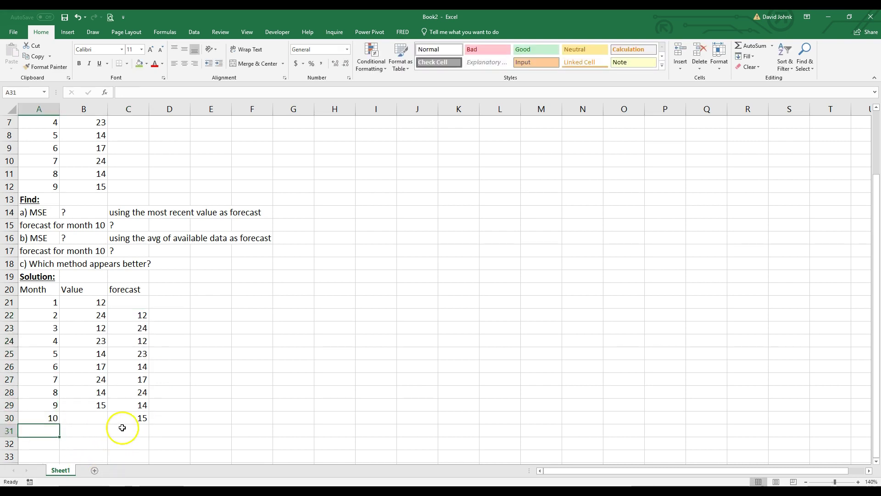
Step: Check the forecast formulas reference each prior month's value
left_click_drag(122, 316, 138, 415)
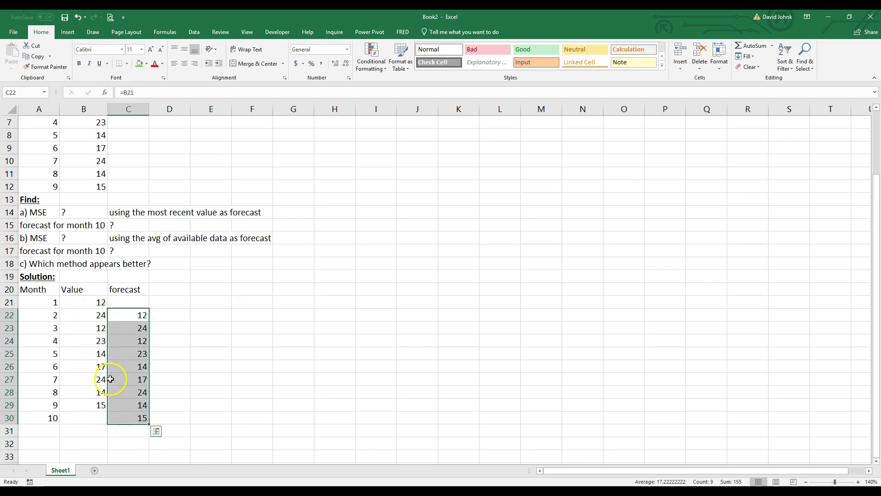
left_click(132, 317)
left_click(85, 299)
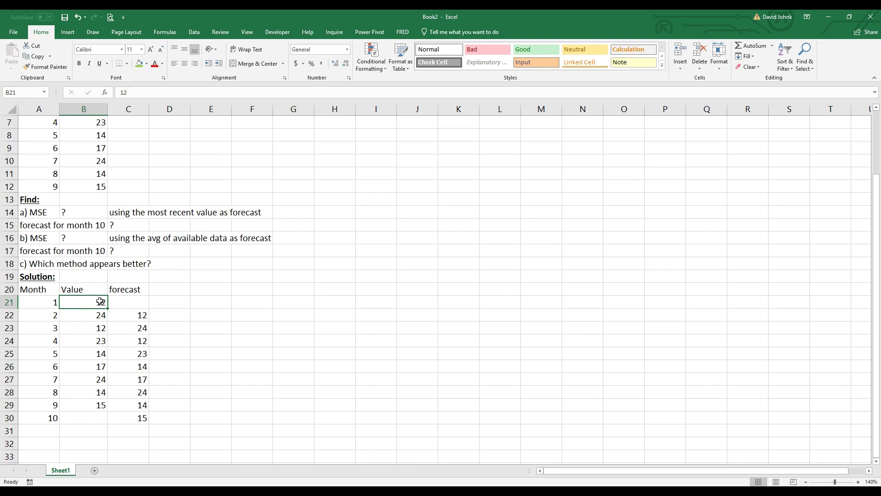
left_click(134, 315)
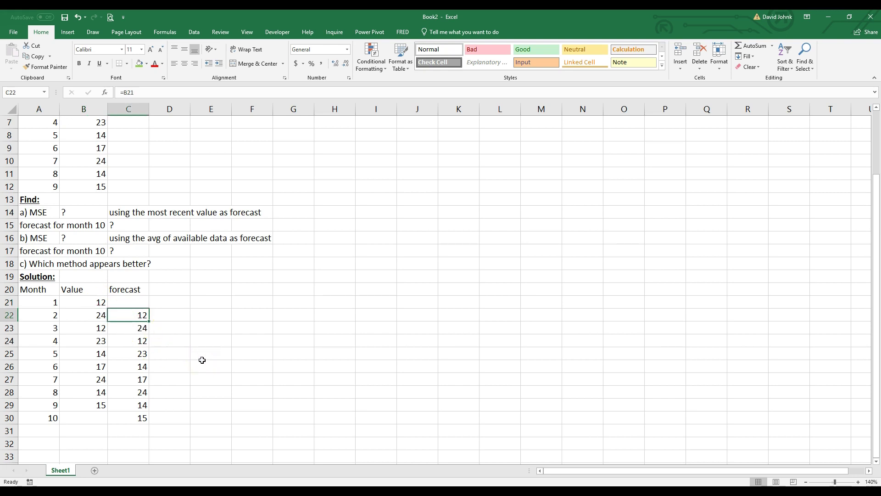
scroll(201, 360, "up", 2)
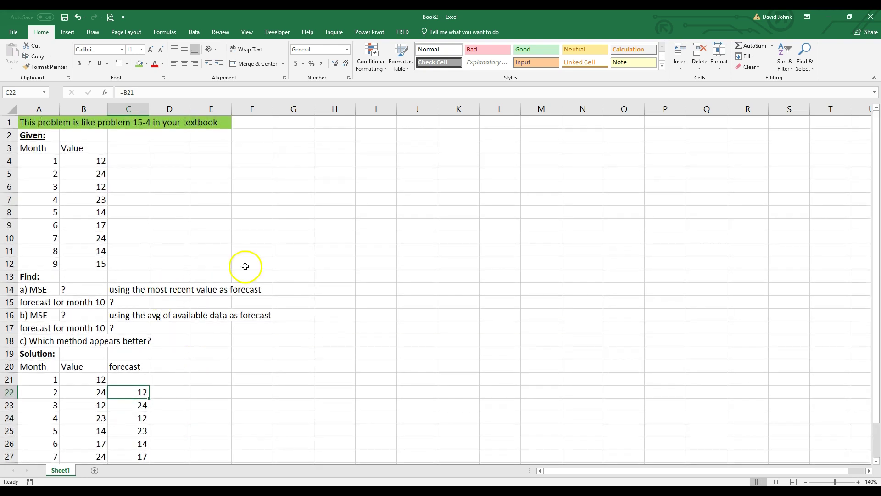
scroll(264, 261, "down", 2)
scroll(173, 333, "up", 2)
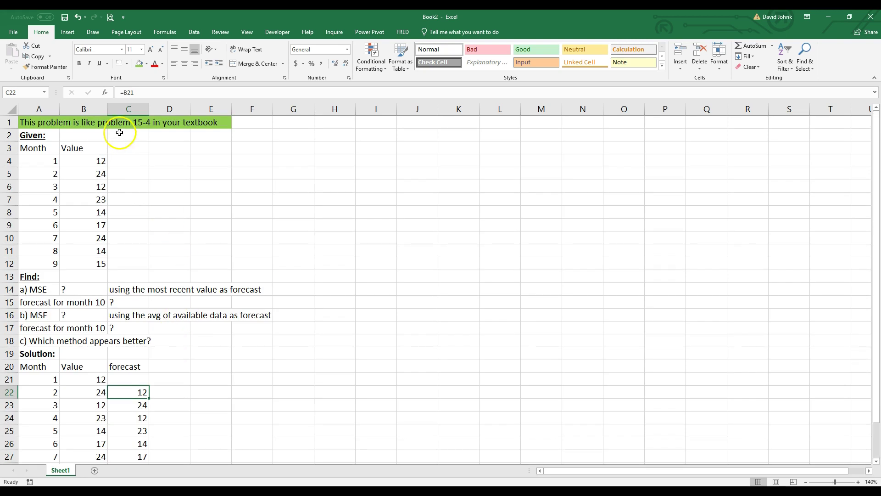
Step: Insert a plain scatter chart of the Month/Value data, then delete it
left_click_drag(31, 145, 82, 262)
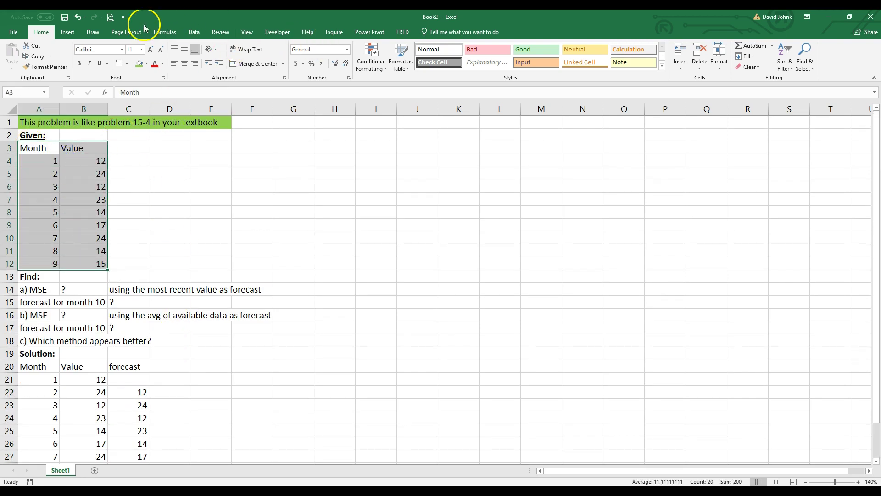
left_click(69, 33)
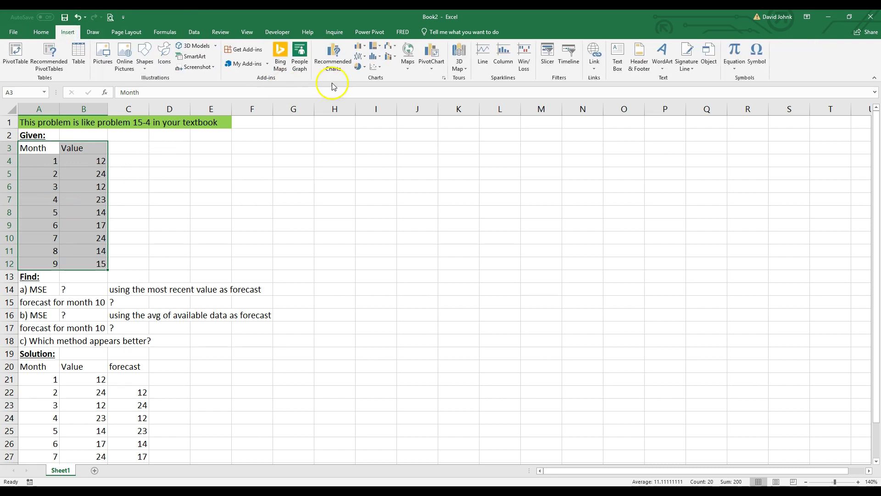
left_click(372, 68)
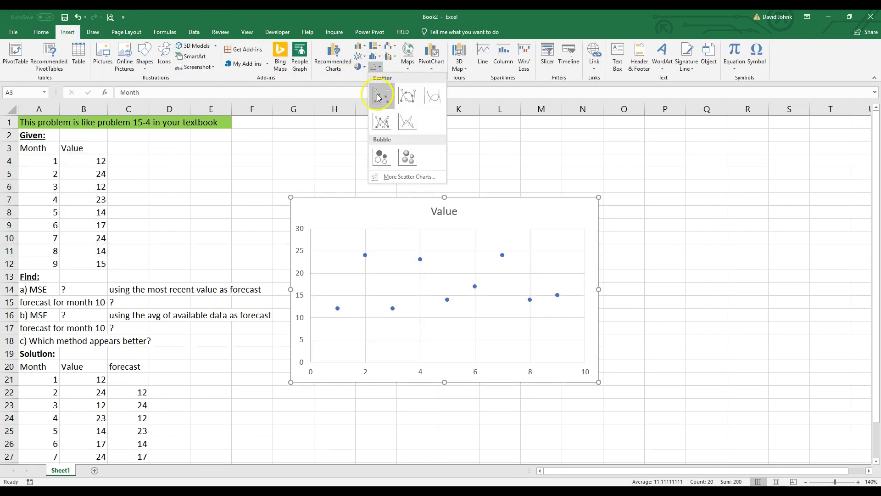
left_click(377, 92)
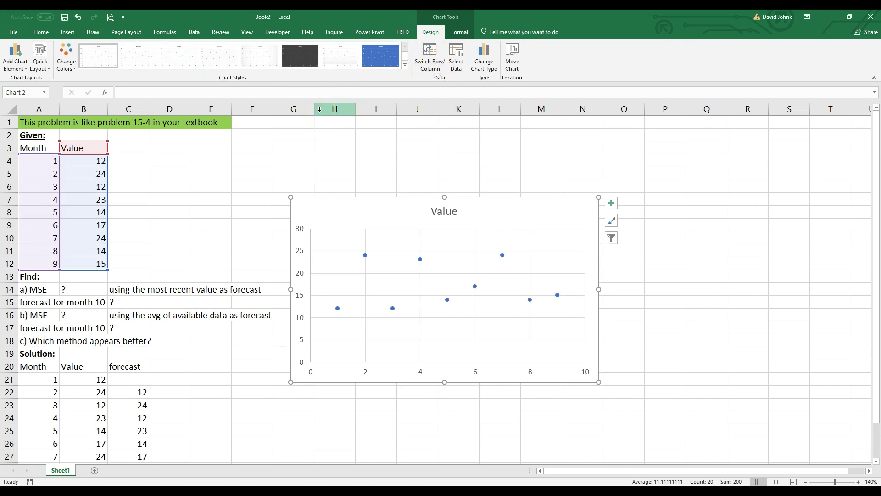
key("Delete")
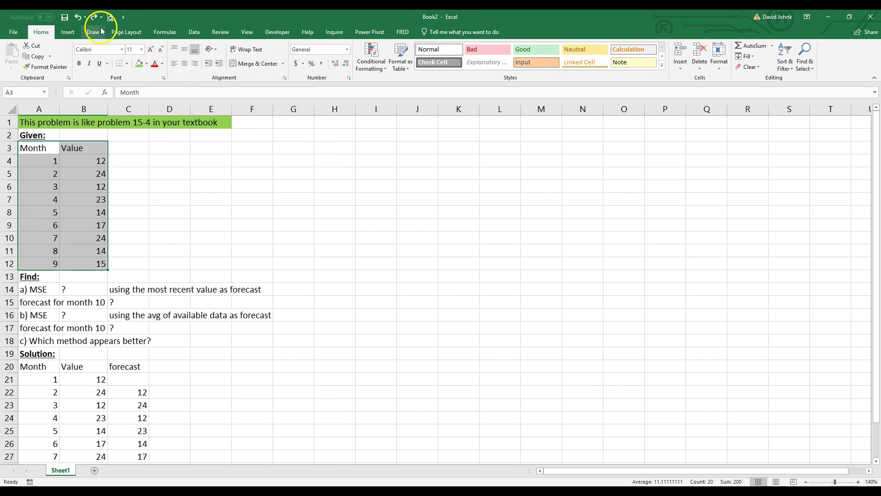
Step: Insert a Scatter with Straight Lines and Markers chart and move it beside the data table
left_click(67, 32)
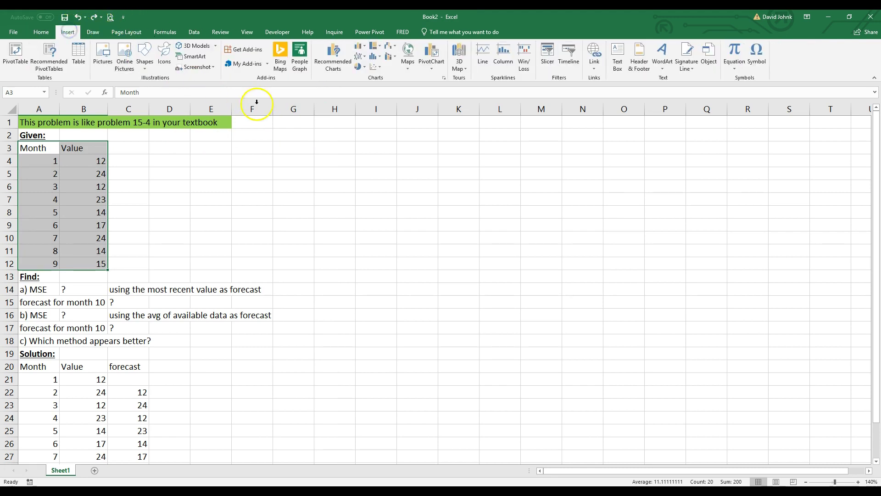
left_click(377, 67)
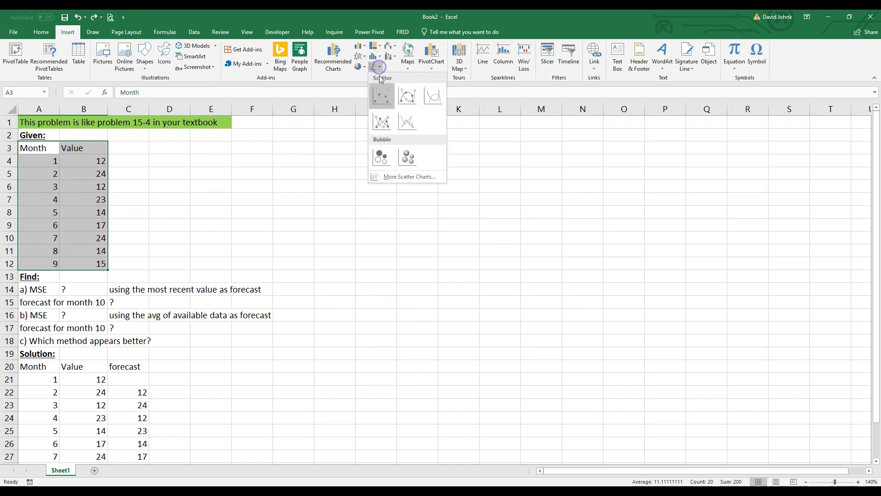
left_click(380, 119)
left_click_drag(339, 210, 433, 147)
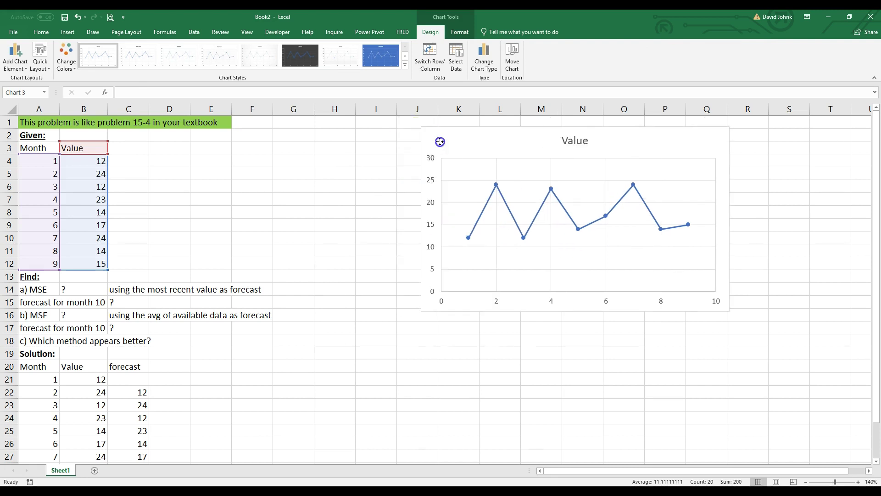
left_click(323, 201)
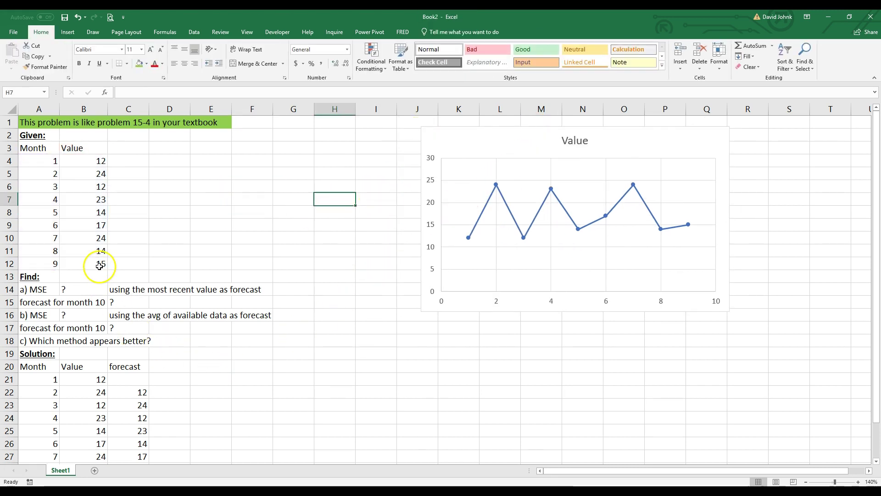
Step: Check the month 10 forecast of 15 and shift the chart slightly left
scroll(167, 324, "down", 2)
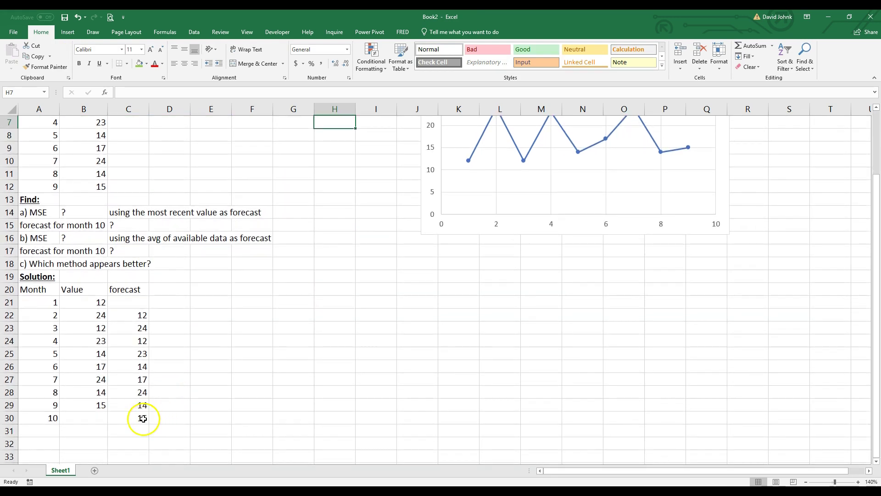
left_click(142, 420)
scroll(583, 238, "up", 1)
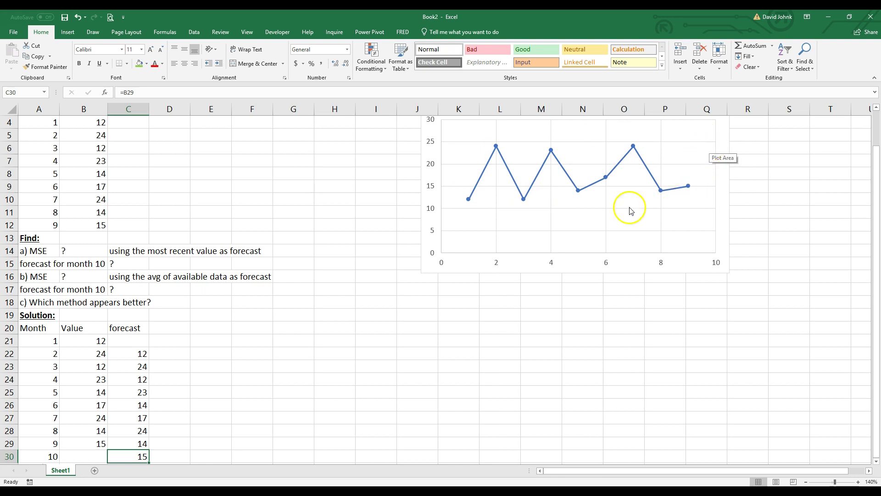
scroll(281, 293, "down", 1)
scroll(294, 321, "up", 2)
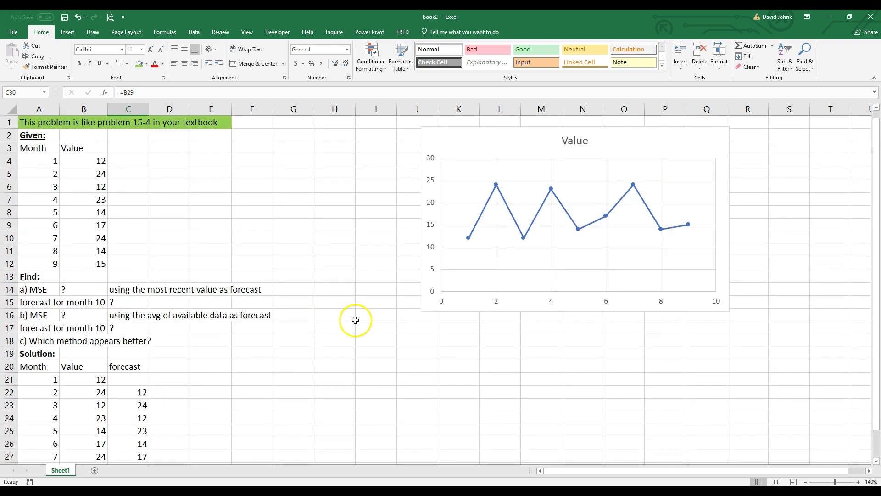
left_click_drag(429, 149, 362, 145)
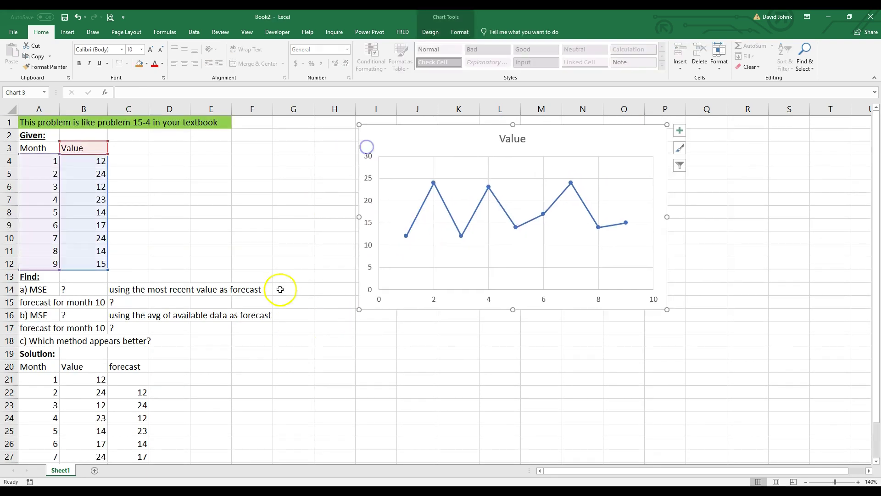
left_click(281, 289)
Step: Review the month 10 forecast question and select the cell beside the forecast heading
scroll(271, 379, "down", 3)
scroll(230, 359, "up", 3)
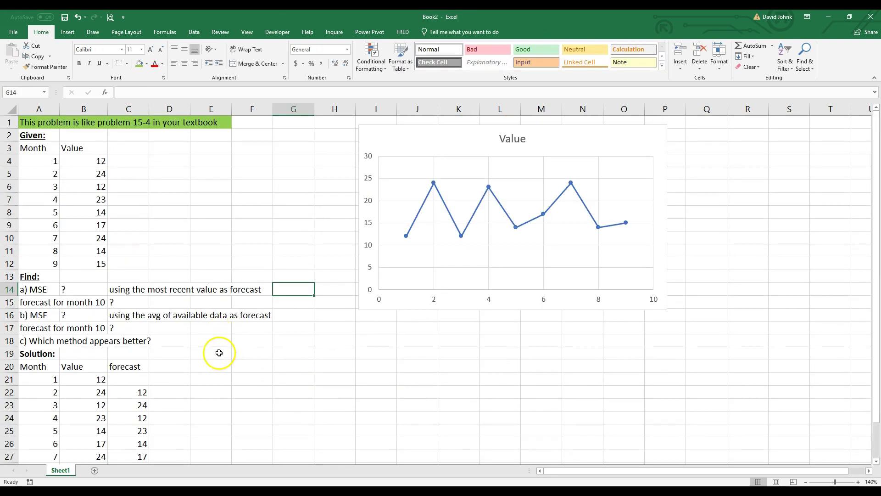
scroll(220, 355, "down", 1)
left_click(138, 458)
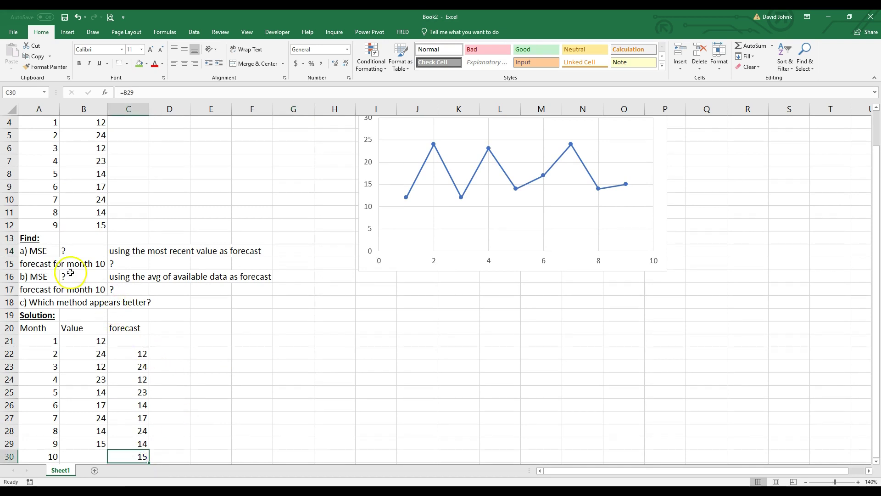
left_click_drag(29, 264, 115, 265)
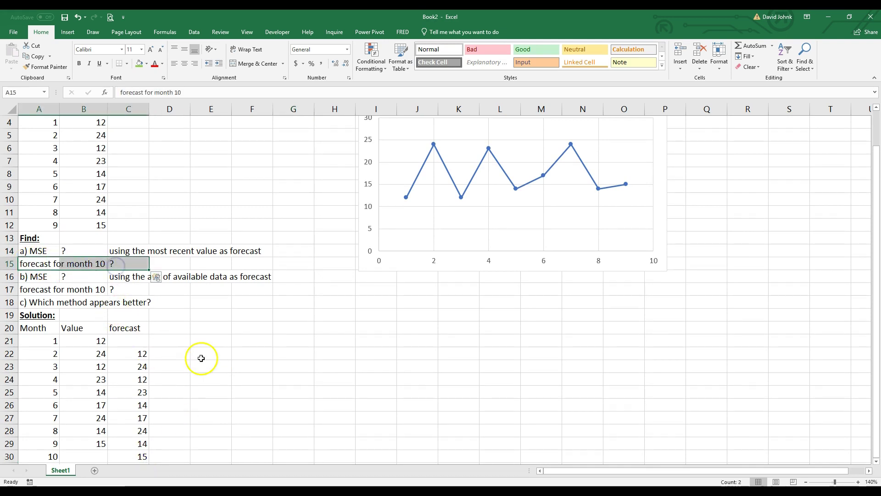
scroll(183, 373, "down", 1)
left_click(136, 419)
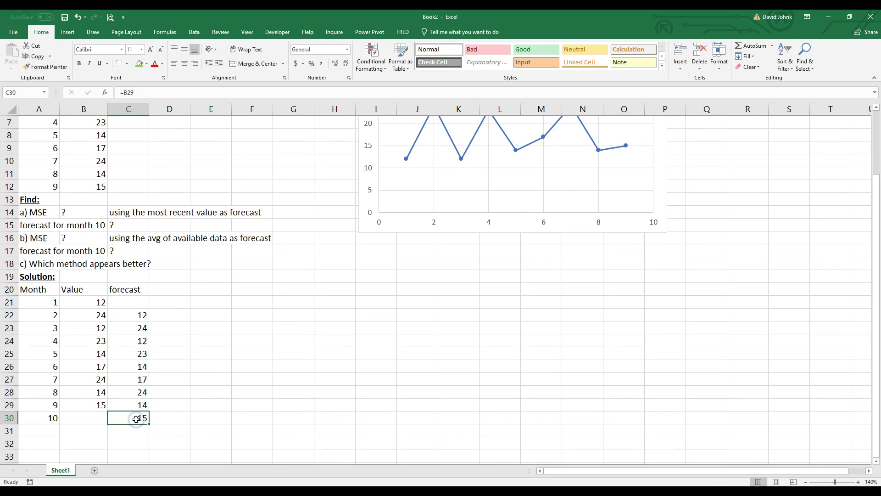
left_click(169, 289)
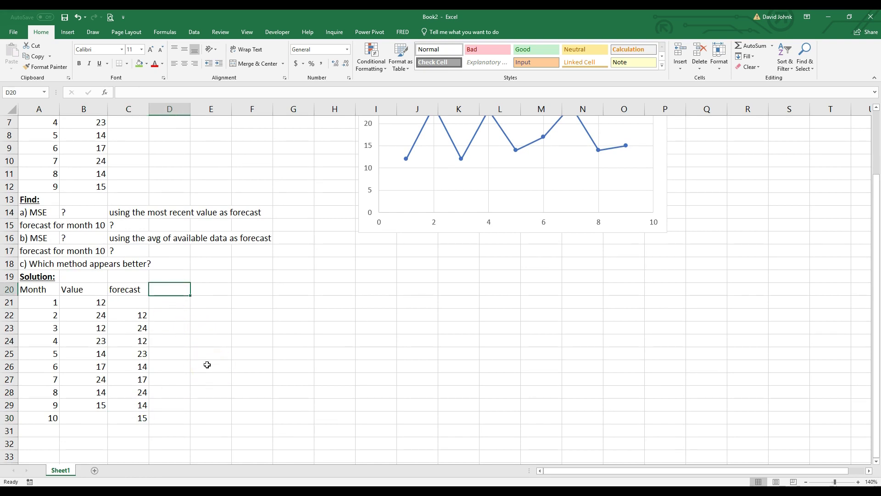
Step: Add an 'error' column with =B22-C22 for month 2 and fill it down through month 9
type("error")
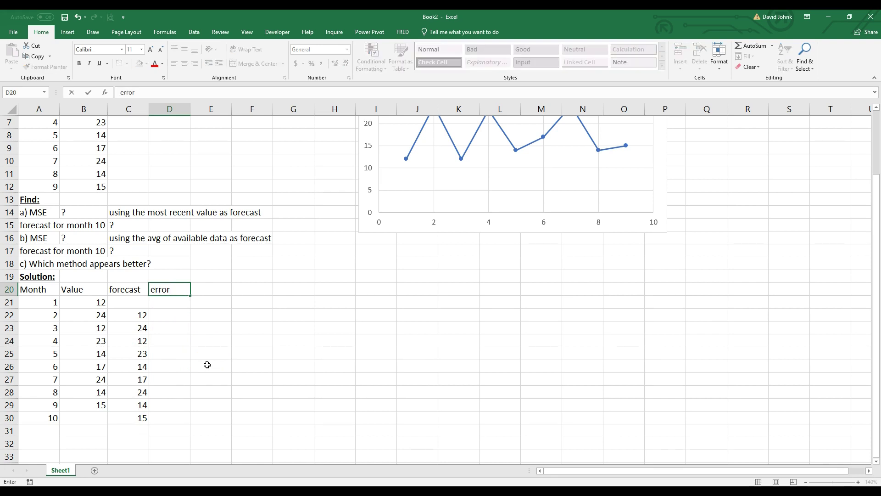
key("Return")
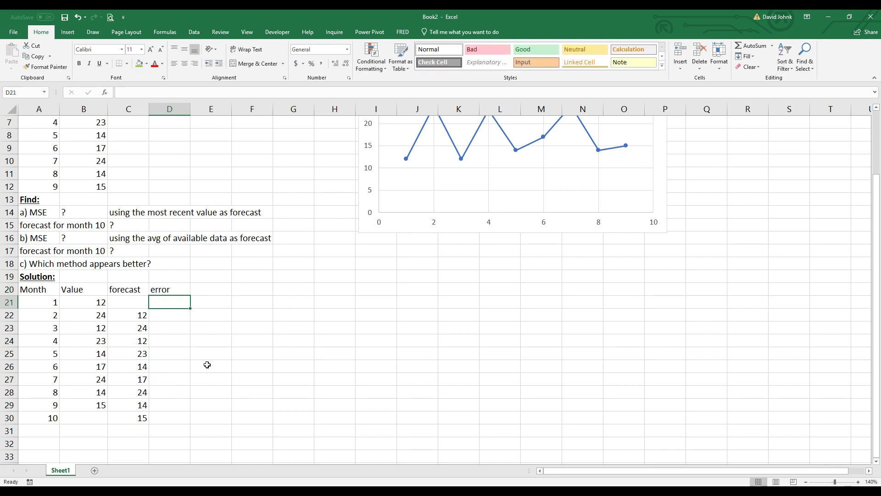
key("Return")
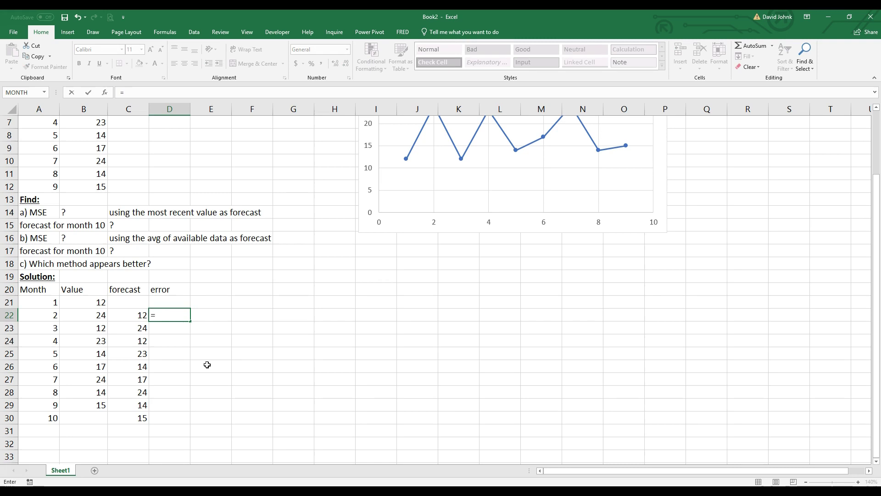
left_click(84, 317)
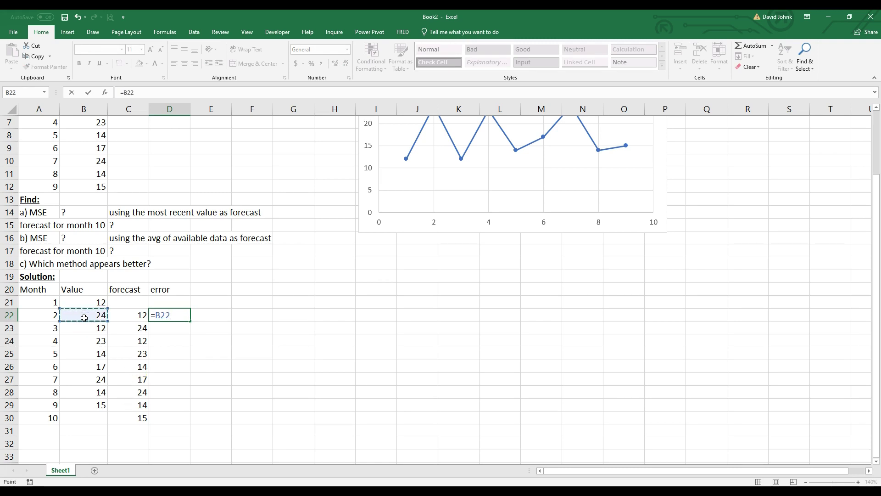
type("-")
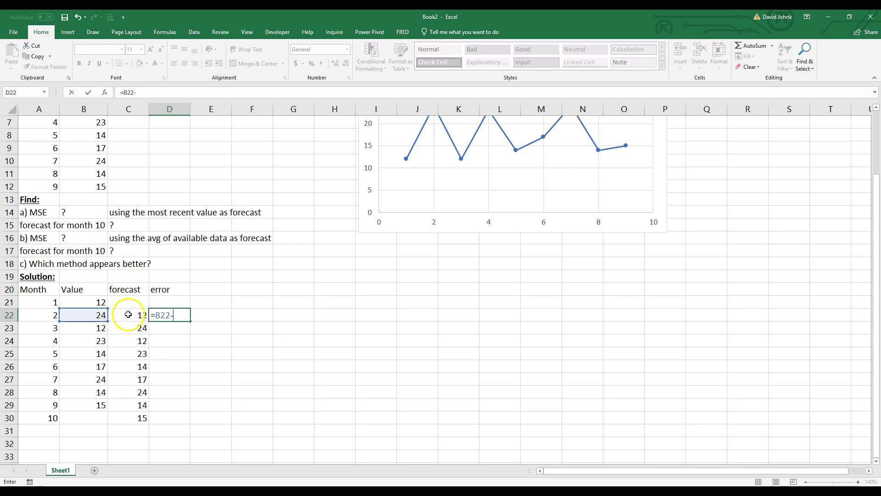
left_click(128, 314)
key("Return")
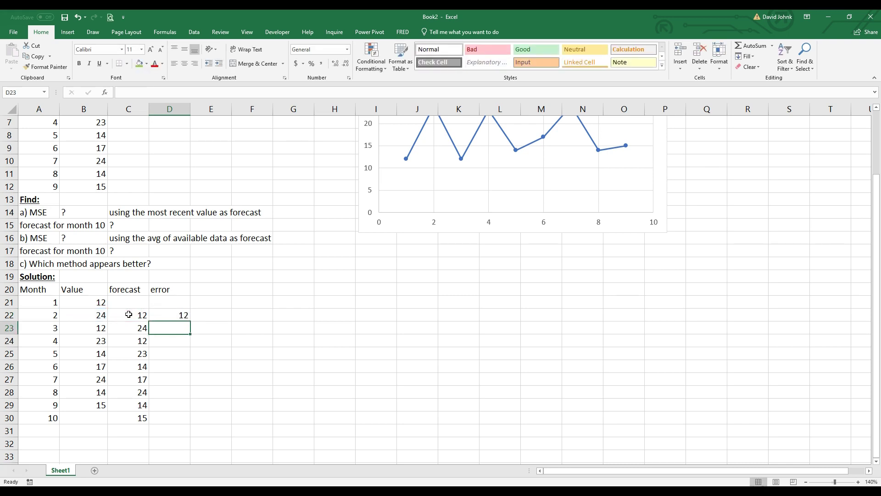
left_click(183, 315)
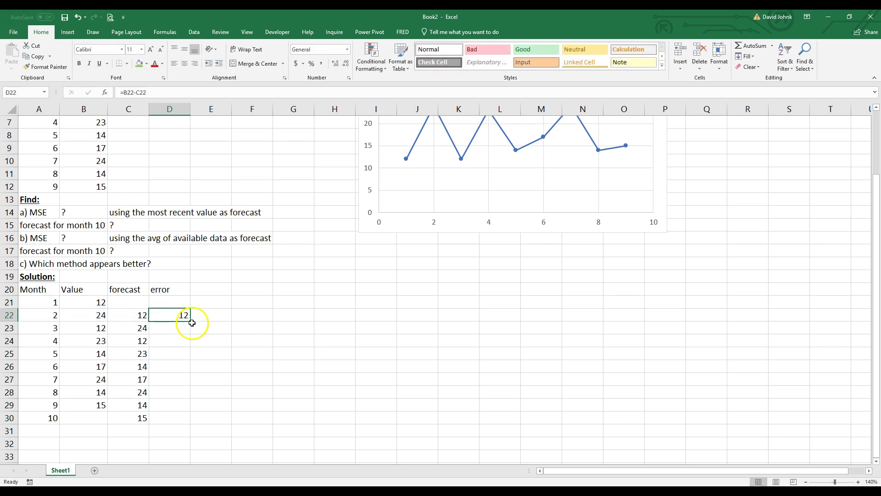
left_click_drag(192, 322, 180, 411)
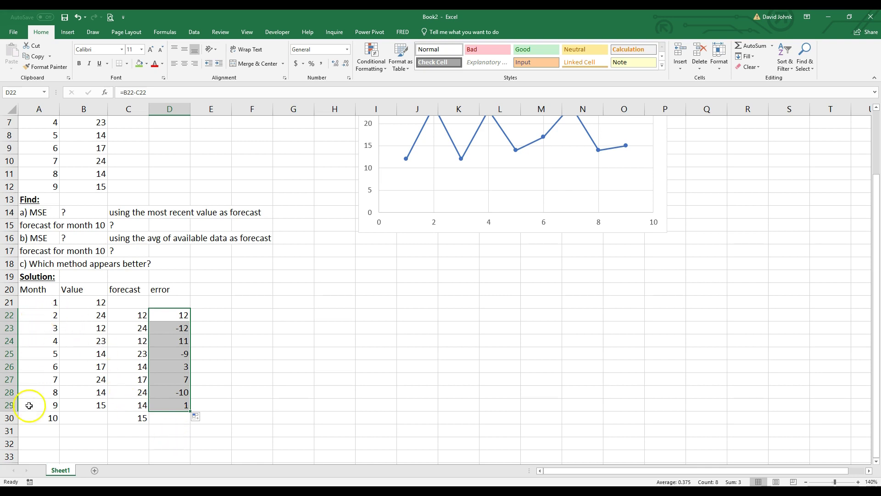
Step: Add an 'error^2' column with =D22^2 and fill it down through month 9
left_click(210, 287)
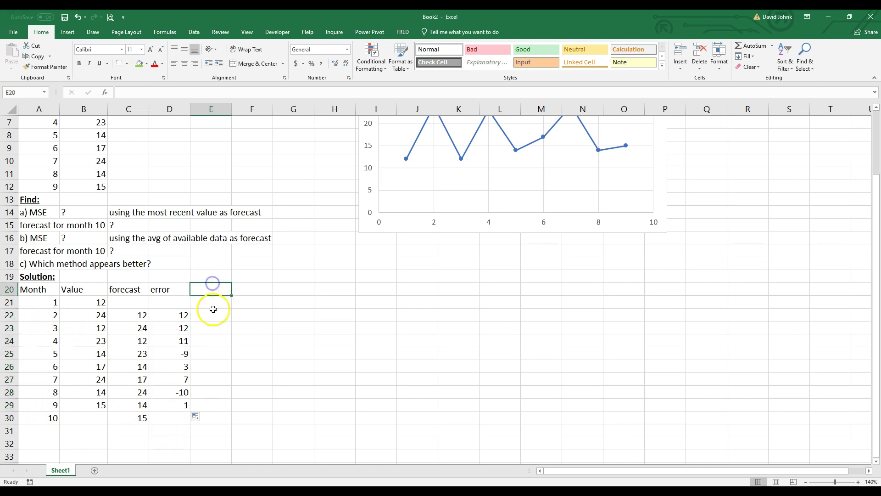
type("error^2")
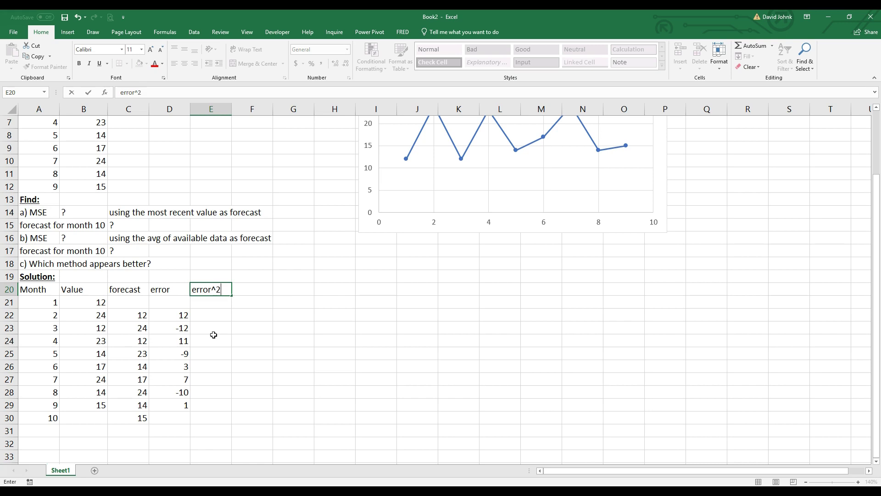
key("Return")
key("Return")
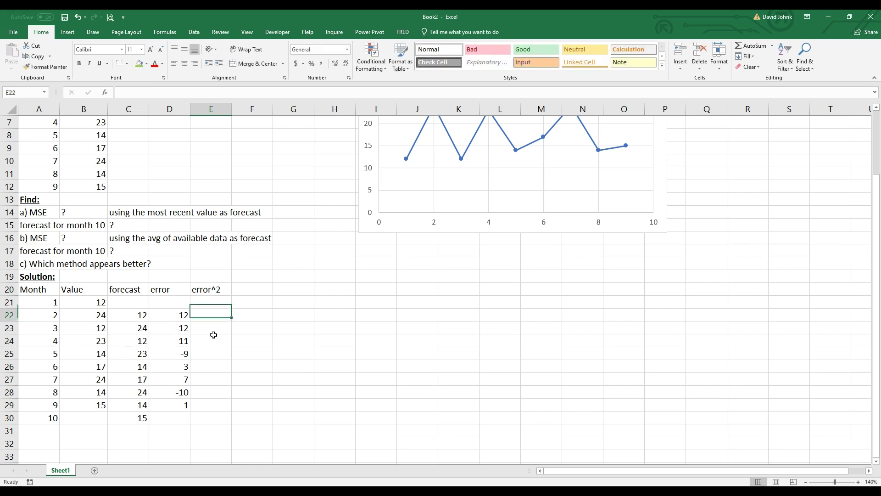
type("=")
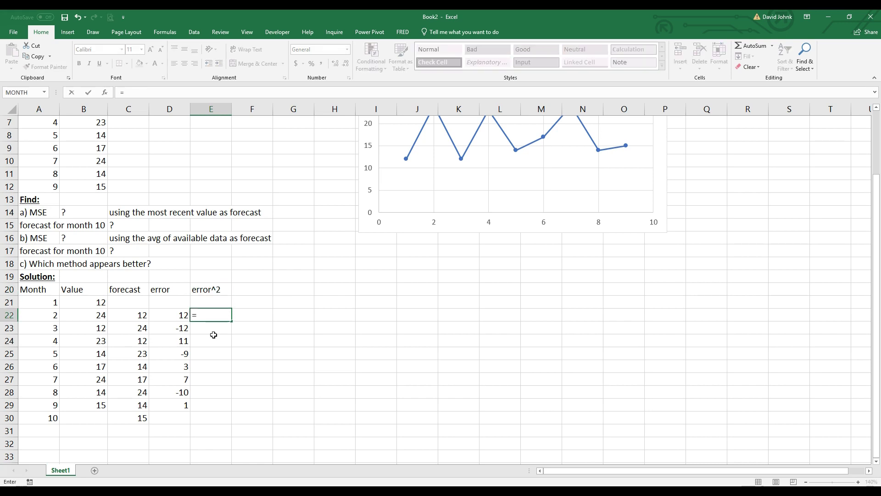
left_click(174, 315)
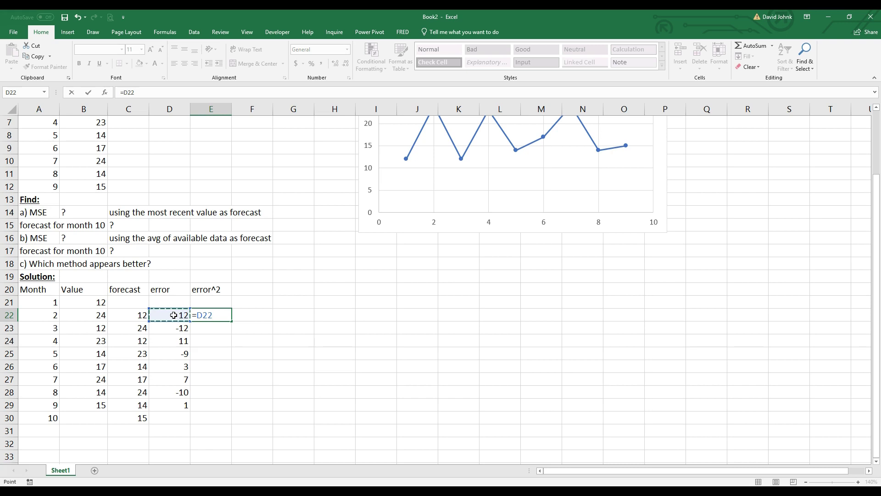
key("Return")
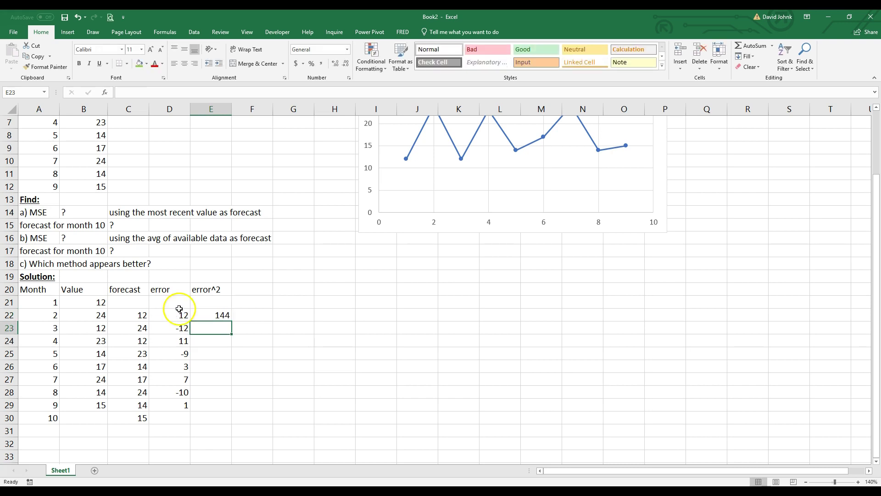
left_click(225, 315)
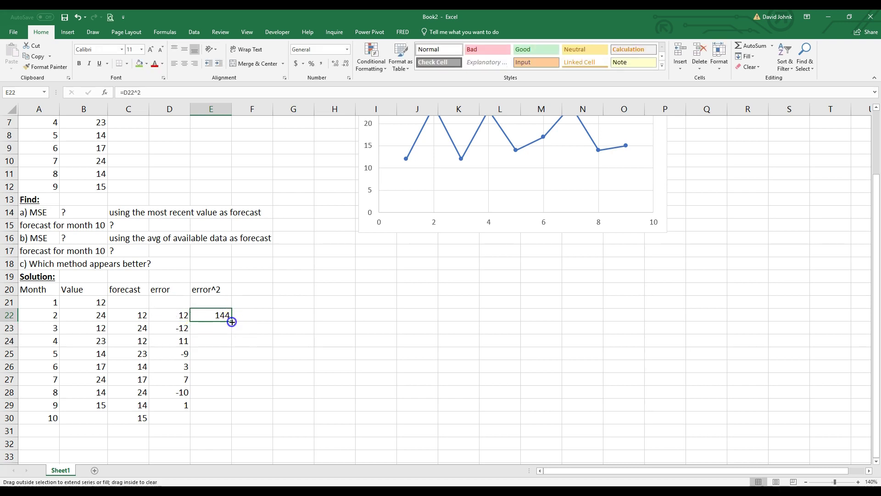
double_click(232, 321)
left_click_drag(231, 411, 210, 416)
left_click(210, 416)
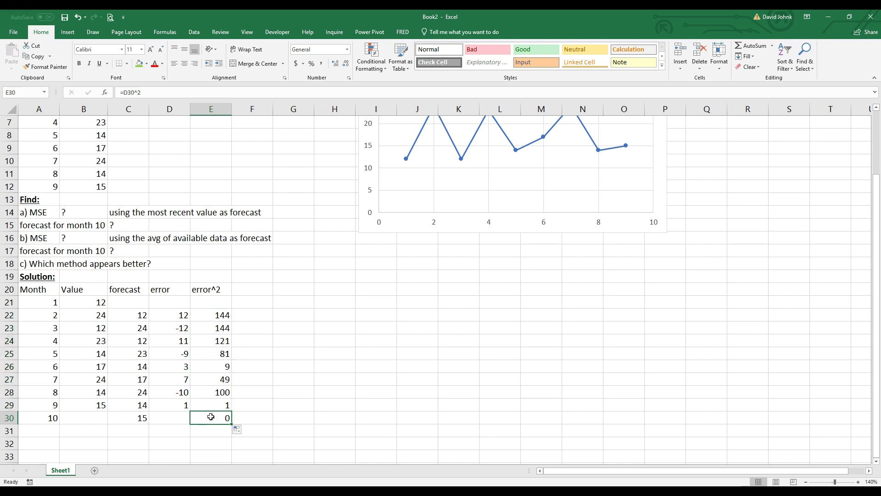
left_click(208, 290)
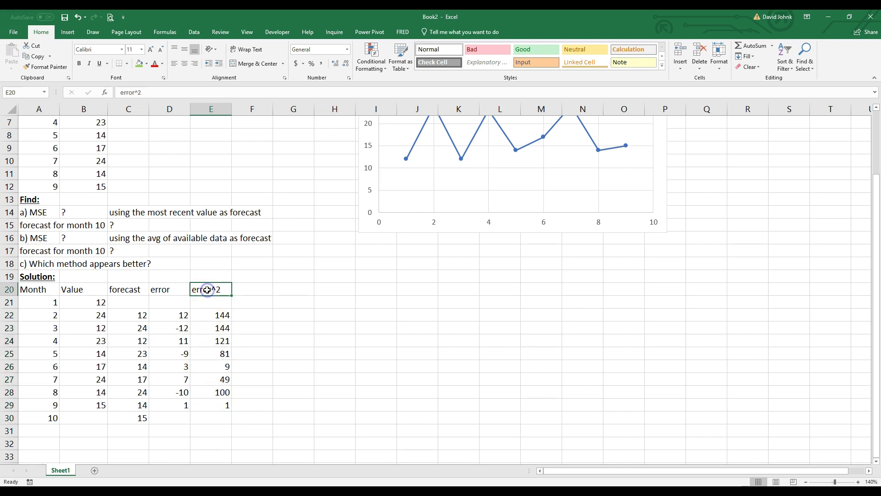
left_click(38, 212)
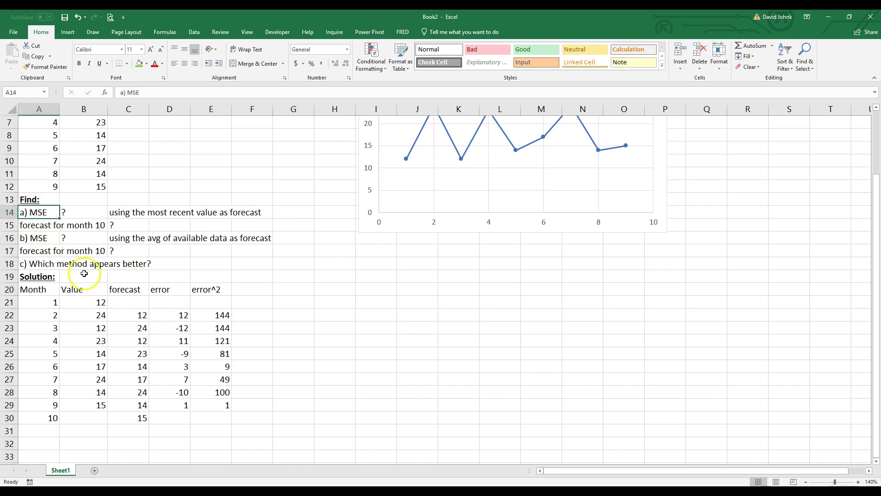
left_click(206, 290)
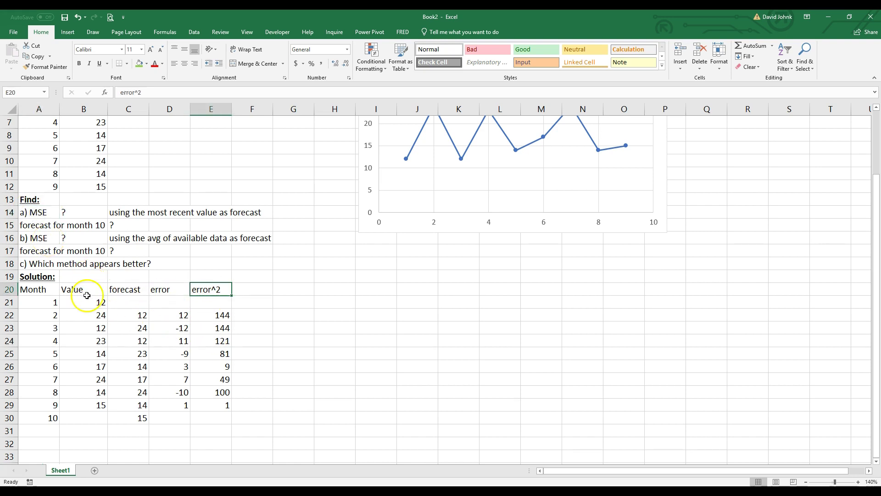
left_click_drag(181, 314, 182, 400)
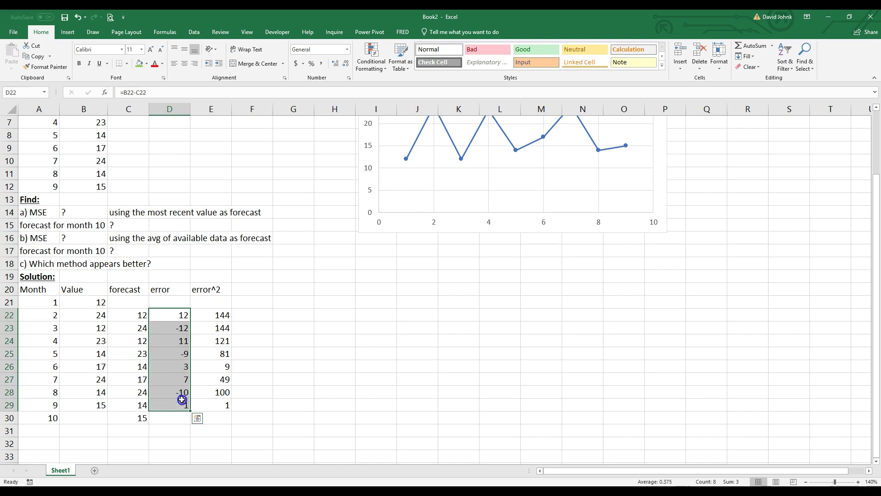
left_click(170, 311)
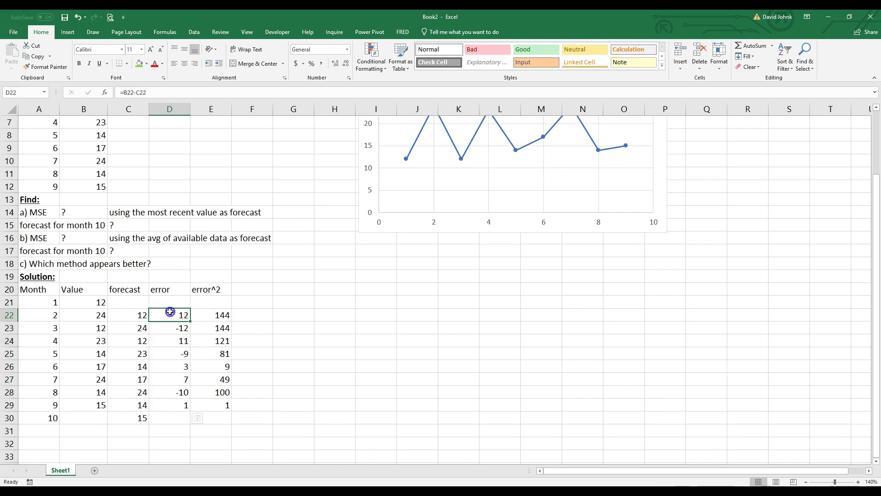
left_click_drag(170, 312, 181, 404)
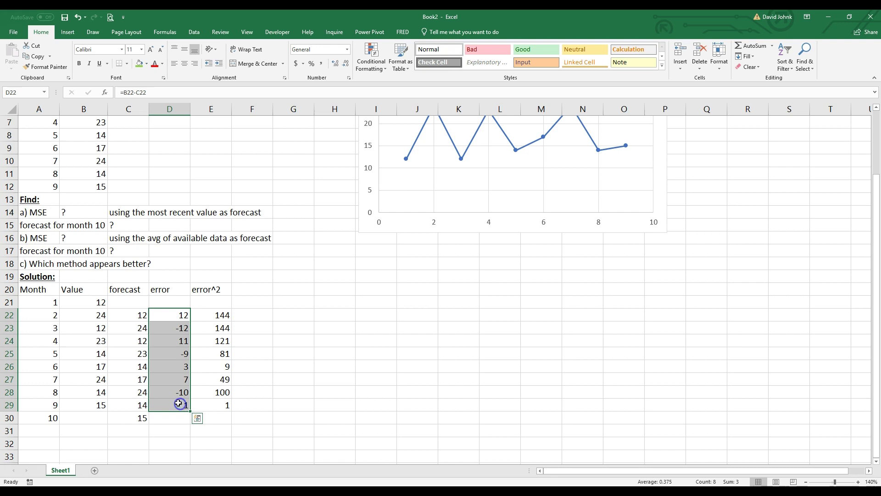
left_click_drag(177, 315, 177, 405)
left_click(170, 315)
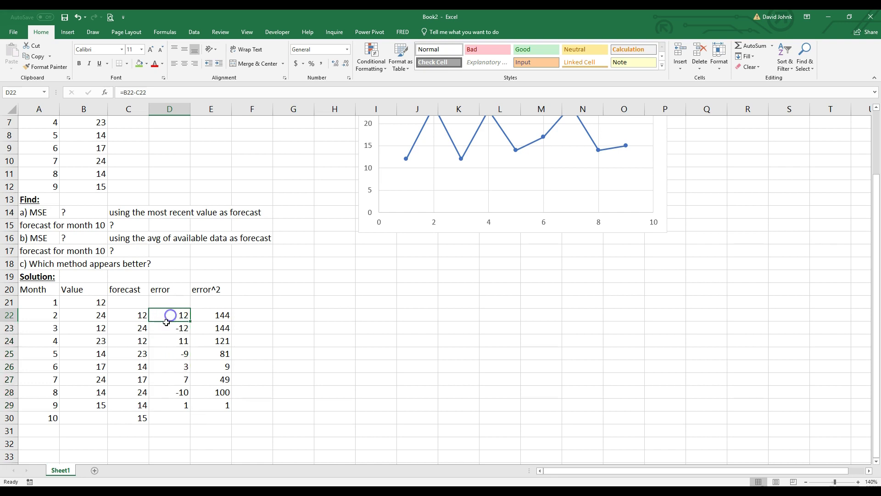
left_click(162, 325)
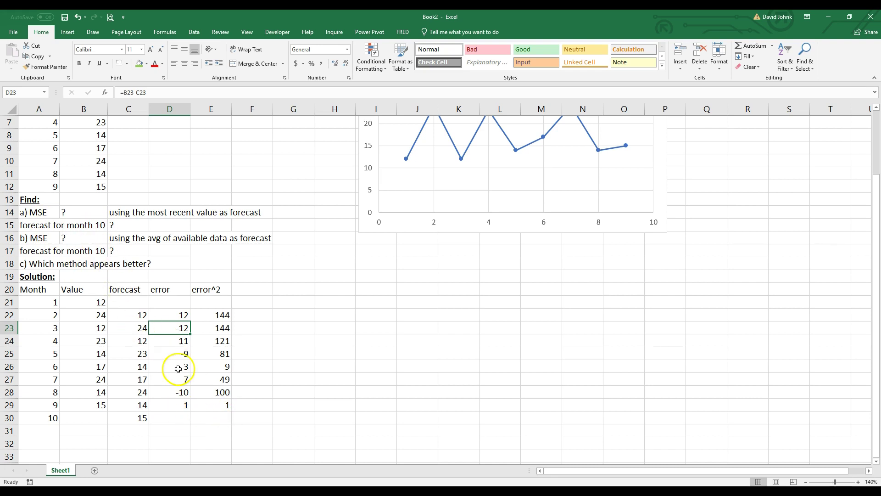
Step: AutoSum the squared errors to 649 and label the total SSE
left_click(211, 418)
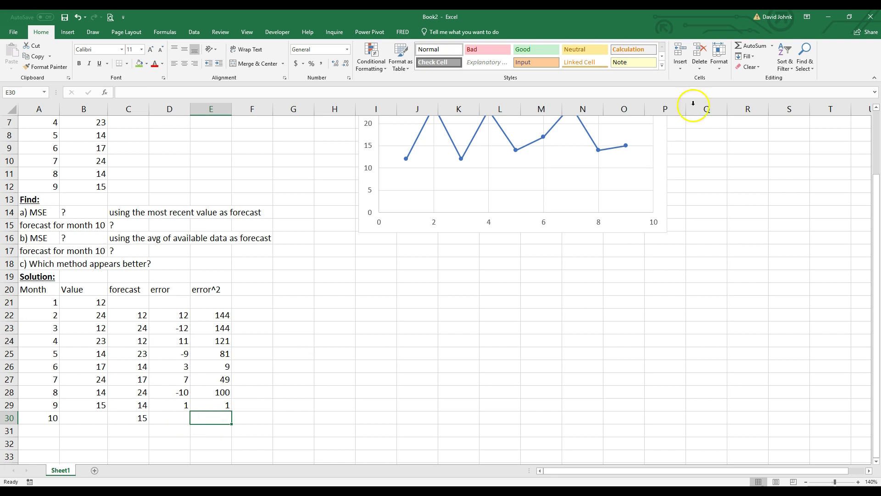
left_click(758, 46)
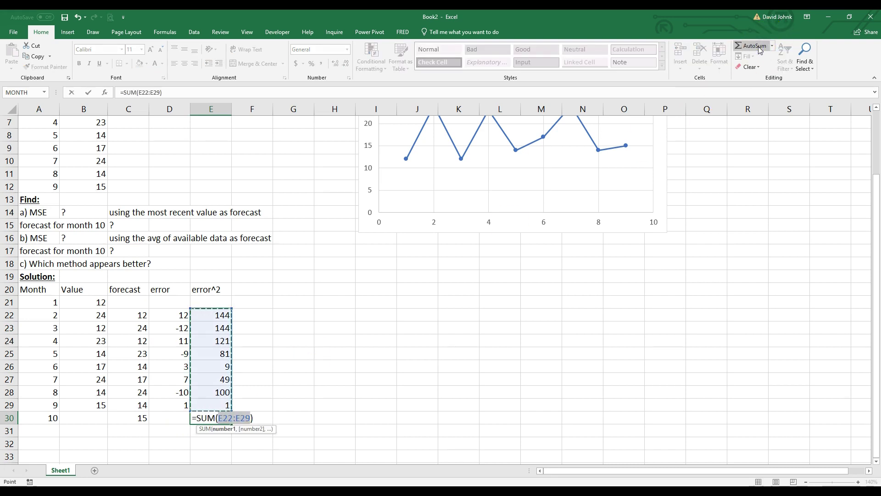
left_click(758, 46)
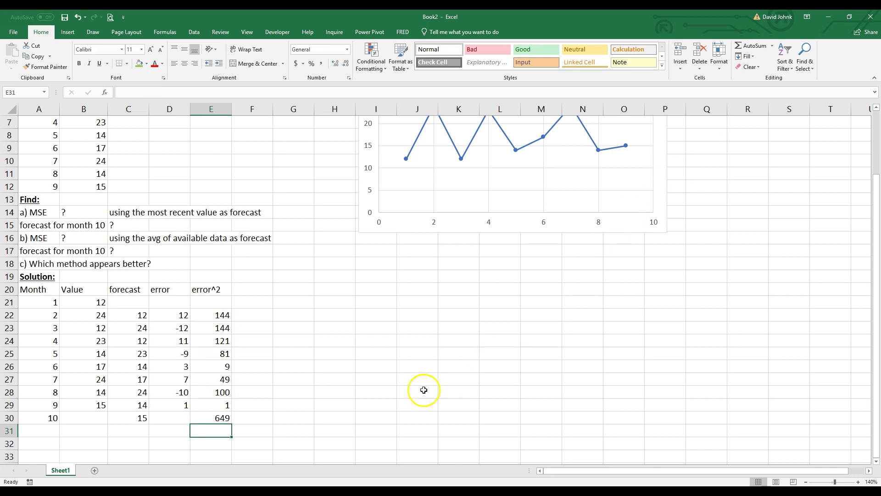
left_click(168, 419)
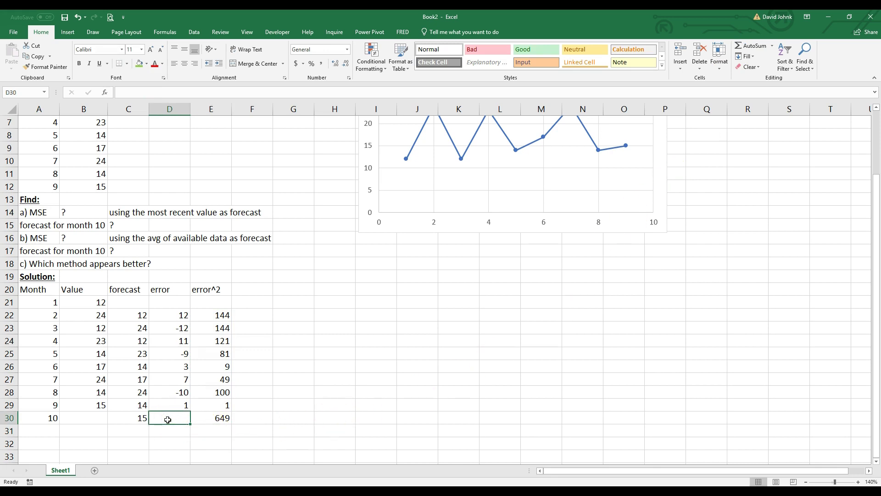
type("SSE")
key("Return")
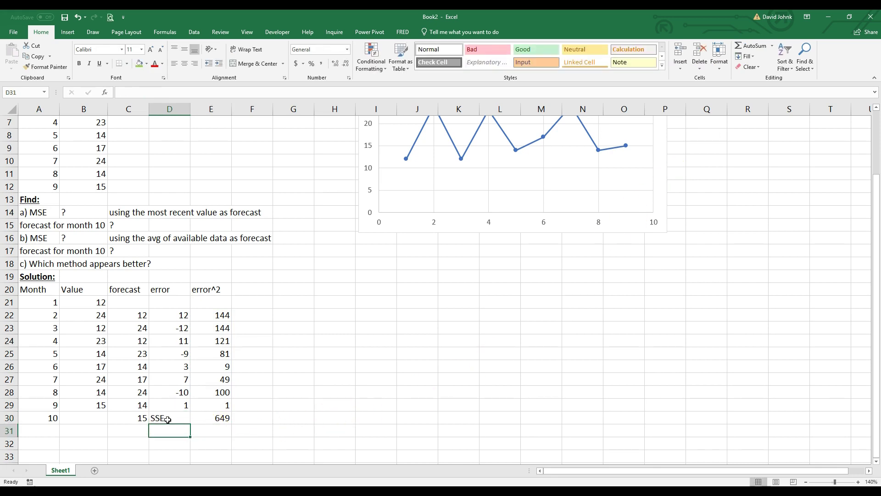
Step: Copy the a) MSE question rows below the Solution table
left_click_drag(43, 213, 67, 226)
right_click(67, 225)
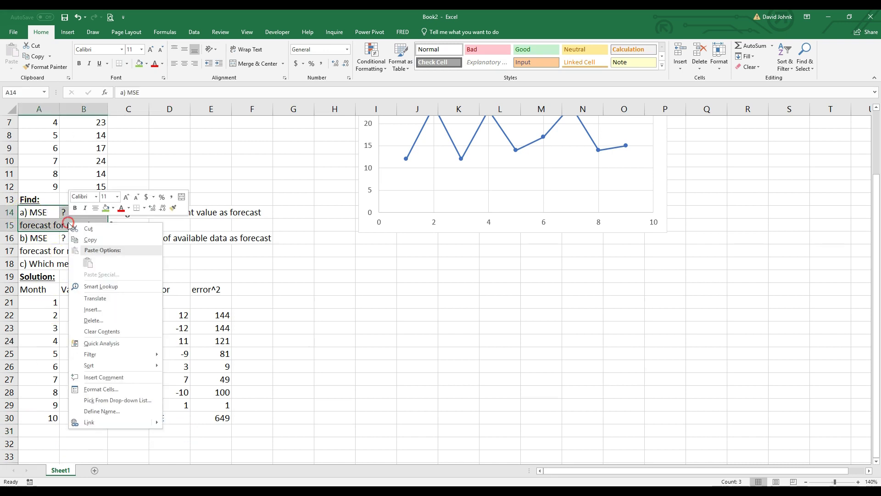
left_click(91, 239)
left_click(39, 433)
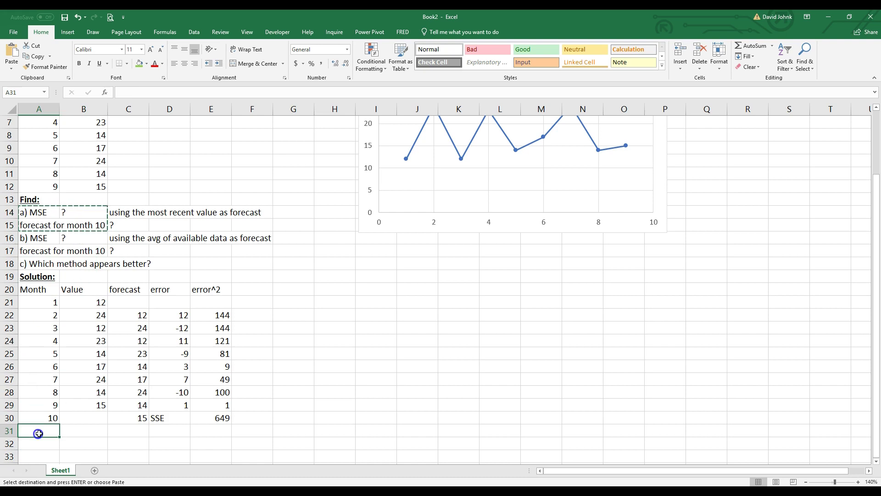
key("ctrl+v")
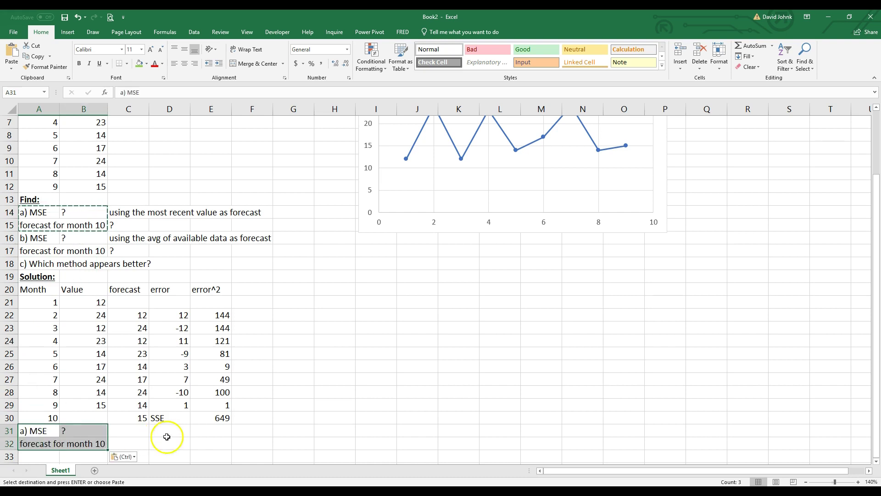
left_click(170, 435)
Step: Compute MSE in B31 as =E30/COUNT(E22:E29), giving 81.125, and shade it yellow
left_click(73, 428)
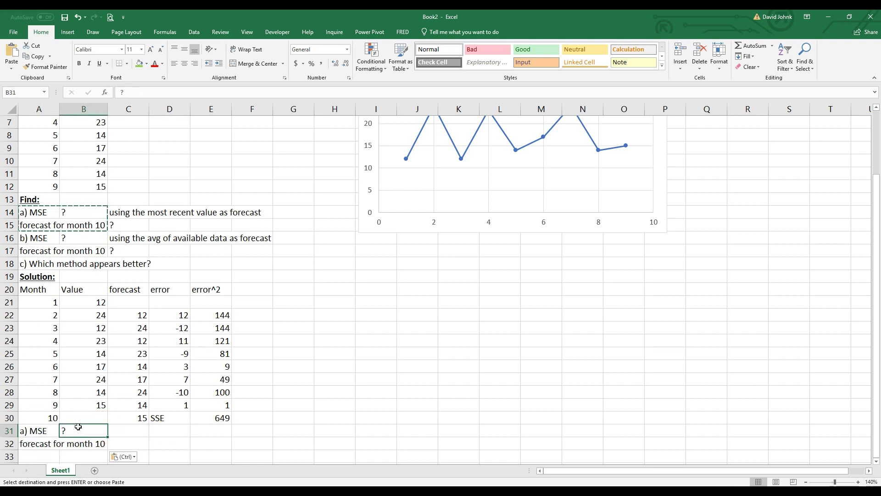
type("=")
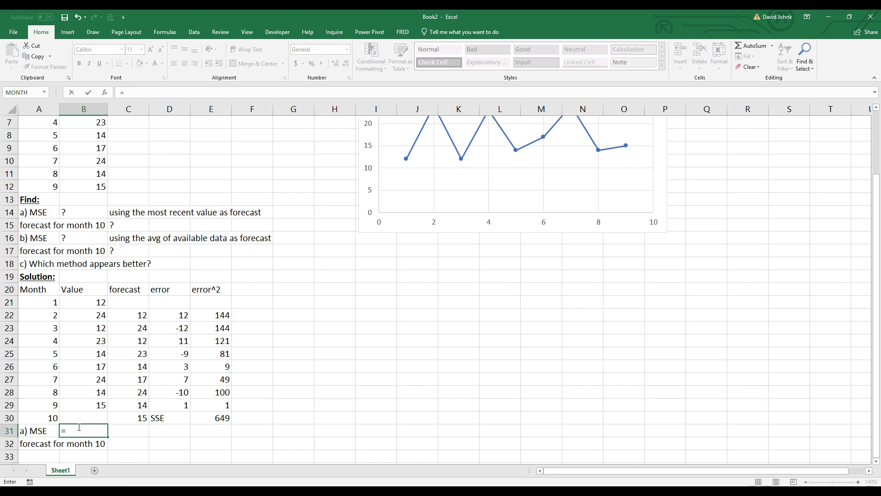
left_click(215, 419)
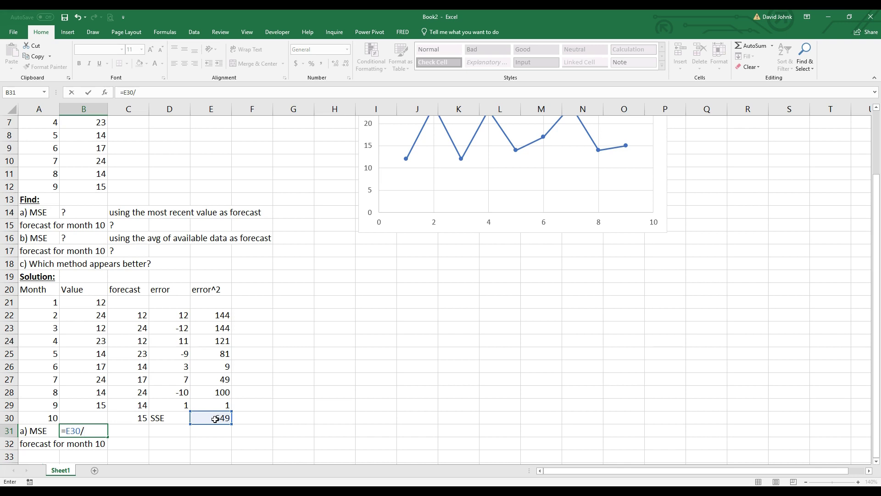
type("count(")
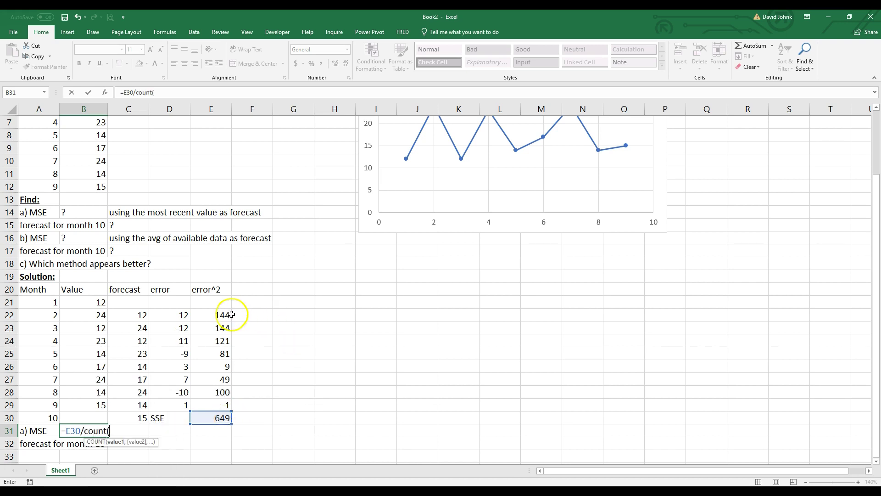
left_click_drag(225, 315, 214, 402)
type(")")
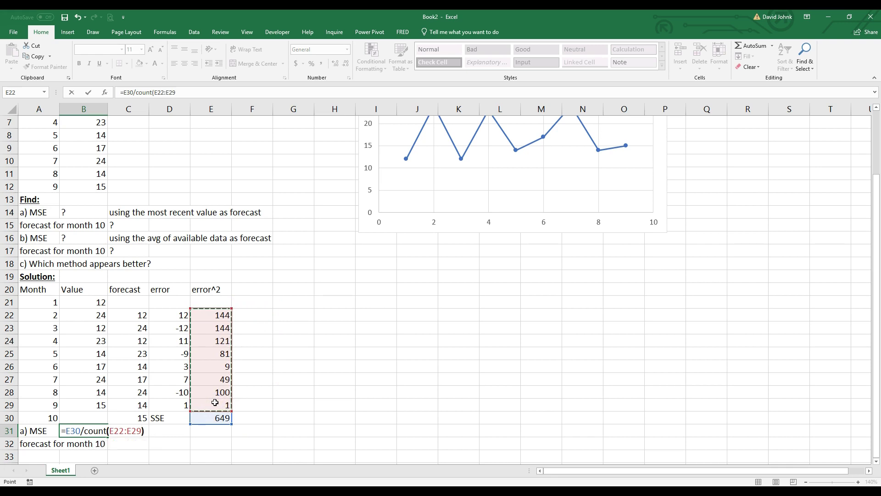
key("Return")
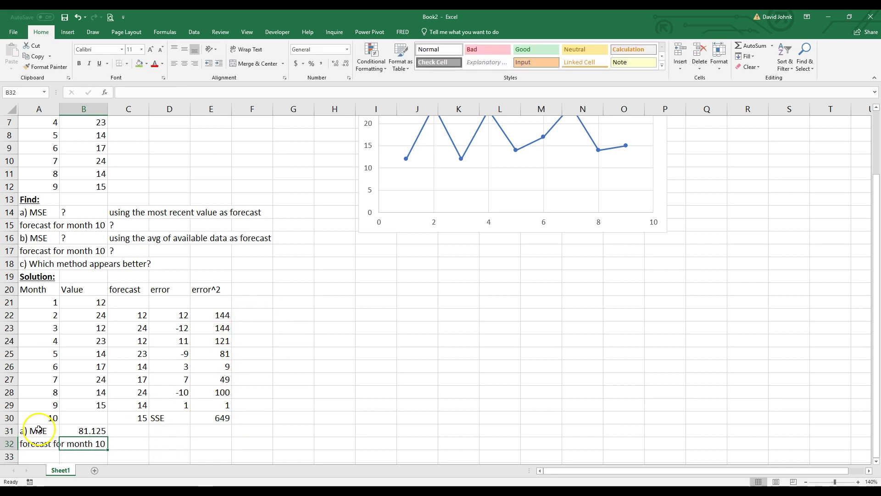
left_click_drag(34, 430, 73, 430)
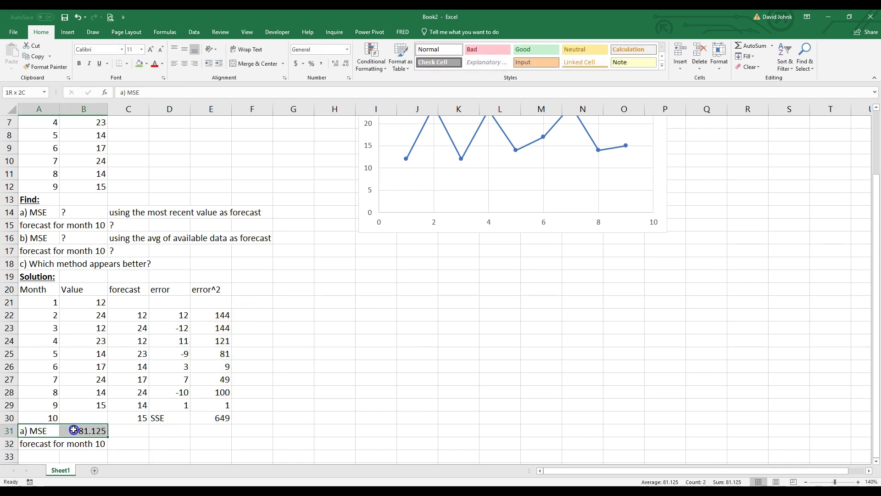
left_click(146, 64)
left_click(162, 135)
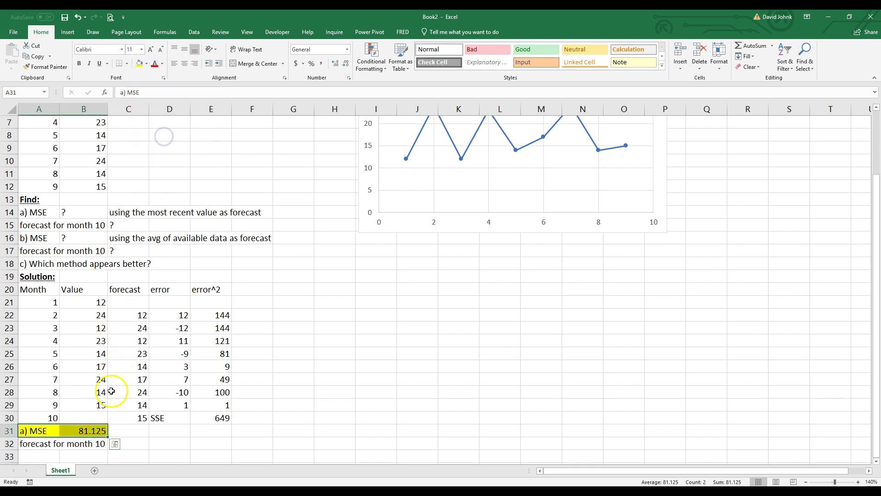
Step: Set the month 10 forecast in C32 to =C30 (15) and shade A32:C32 yellow
left_click(123, 440)
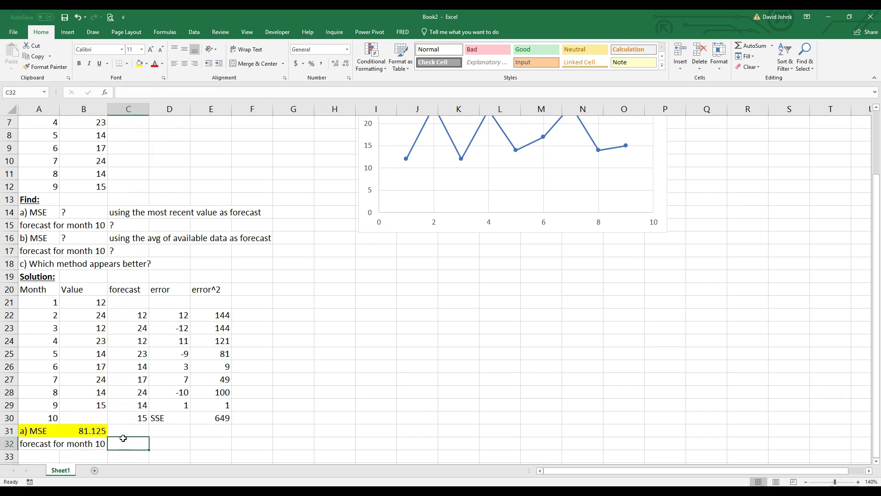
type("=")
left_click(128, 417)
key("Return")
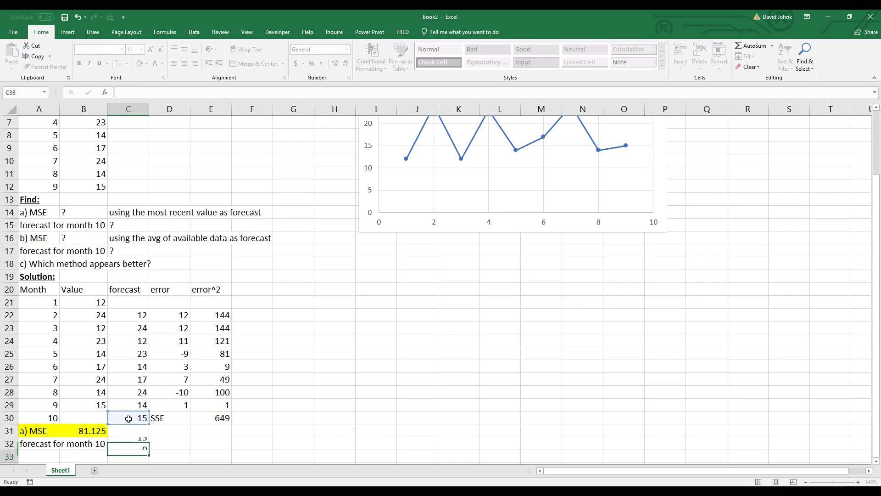
left_click_drag(34, 443, 121, 445)
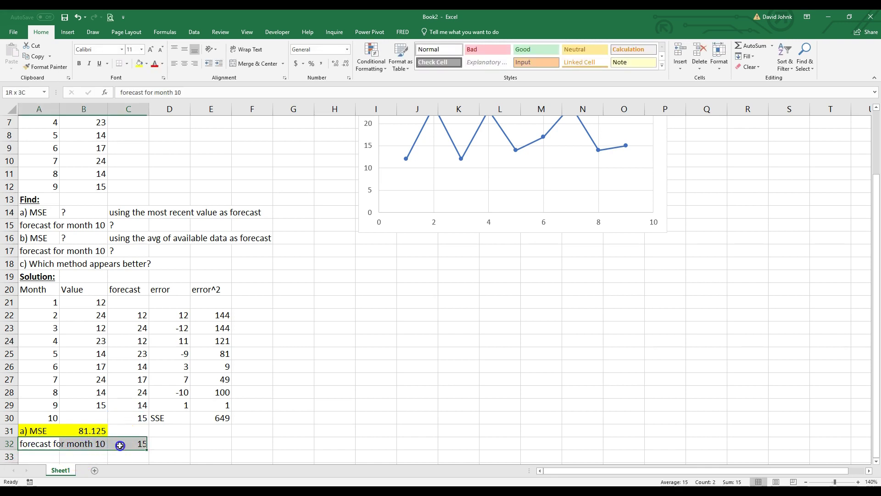
left_click(138, 63)
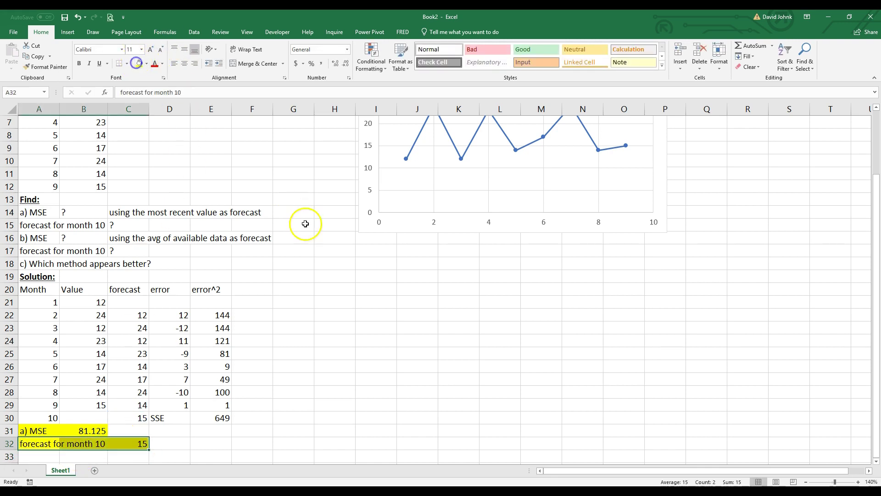
Step: Verify the yellow shading and the formulas in B31, C32 and C30
left_click(350, 287)
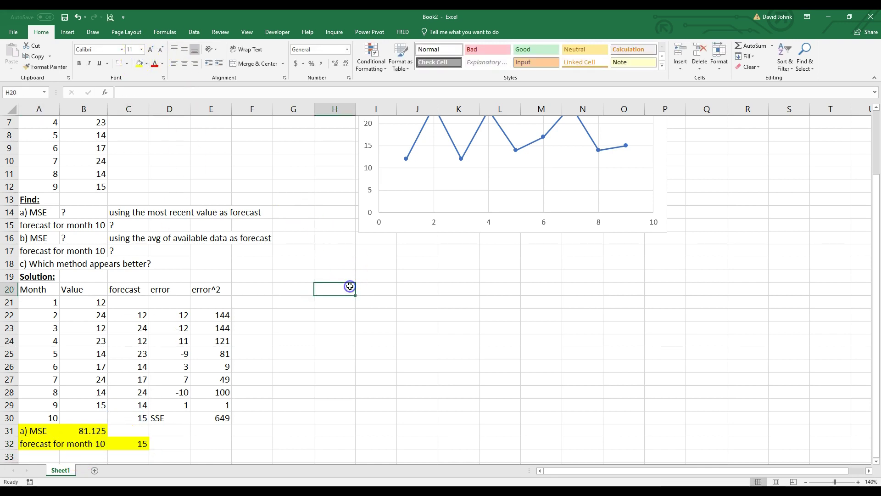
left_click(80, 432)
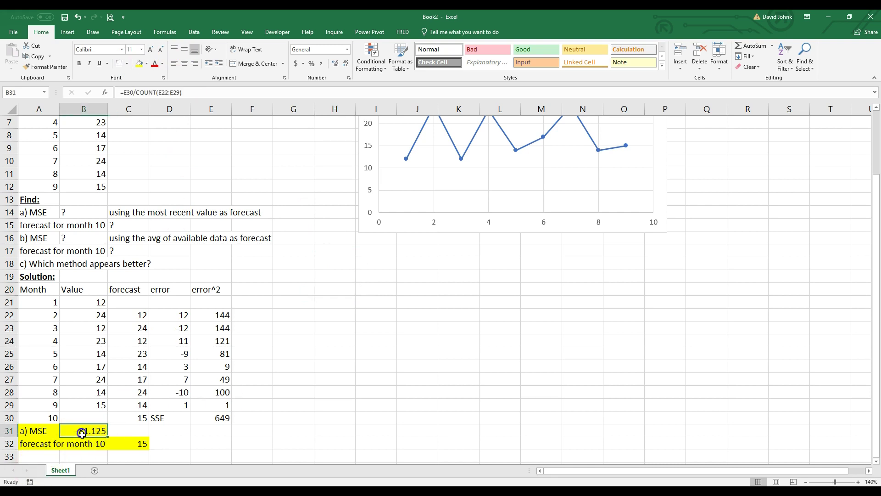
left_click(142, 444)
left_click(137, 415)
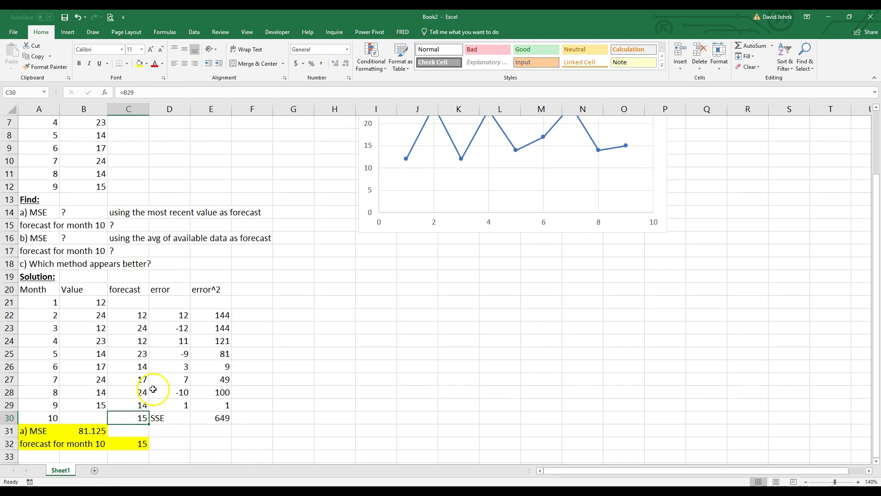
Step: Copy the solution table A20:E32 and paste a duplicate starting at A33
scroll(216, 252, "up", 2)
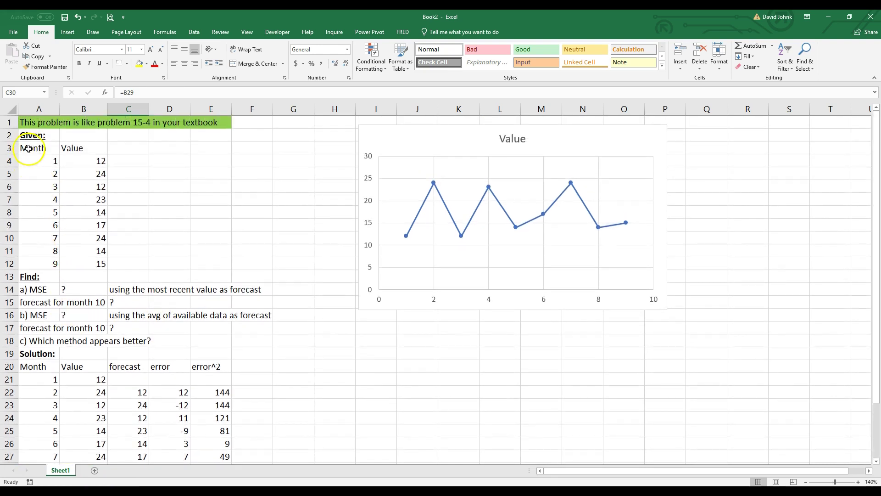
left_click_drag(28, 149, 94, 238)
scroll(248, 334, "down", 4)
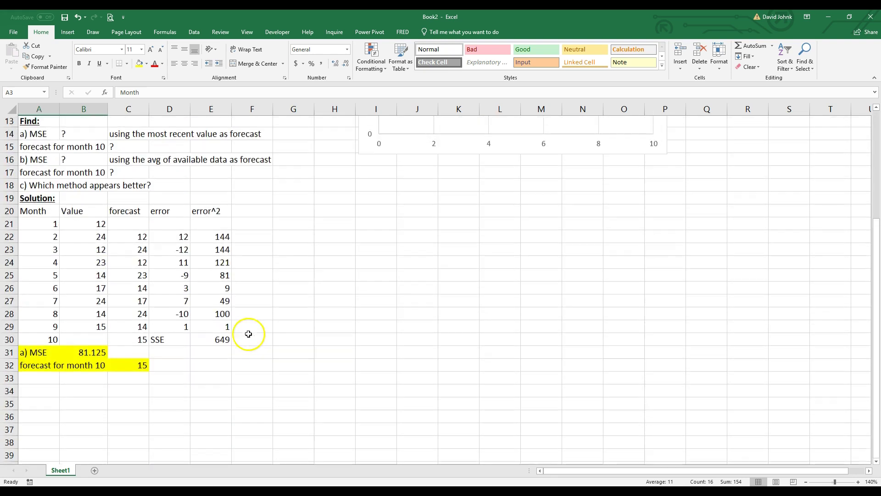
left_click_drag(32, 212, 220, 366)
right_click(166, 307)
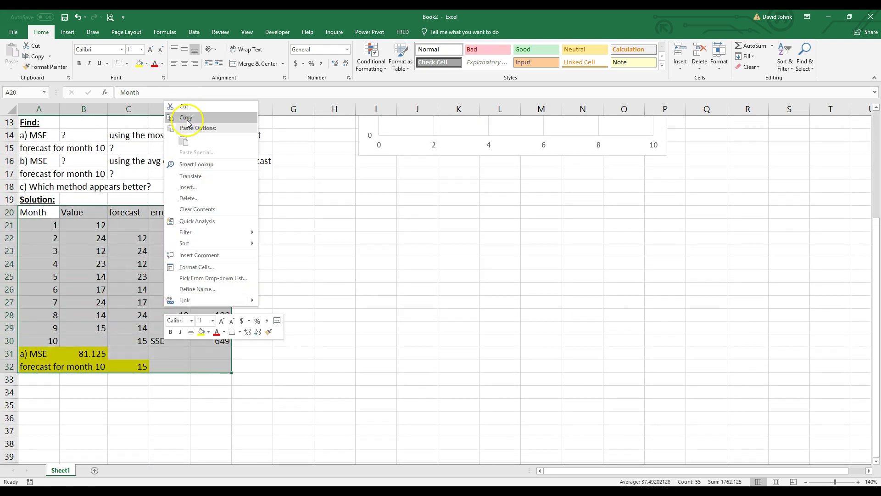
left_click(186, 119)
left_click(40, 379)
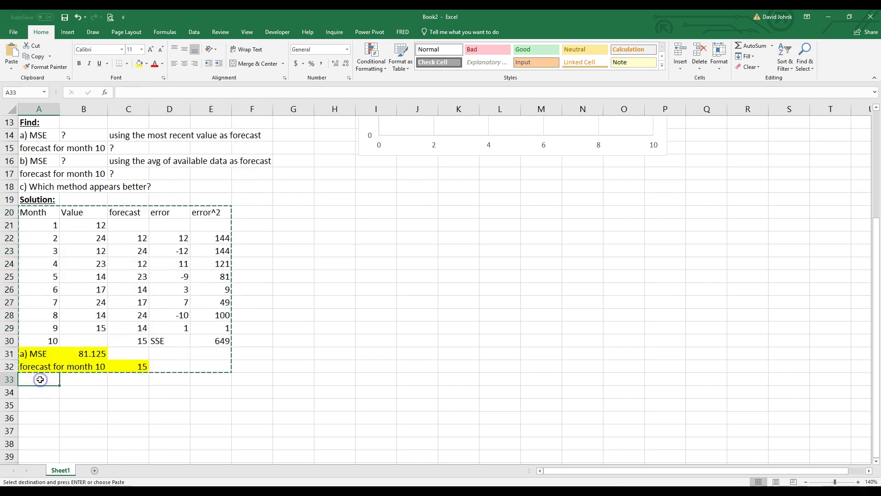
key("ctrl+v")
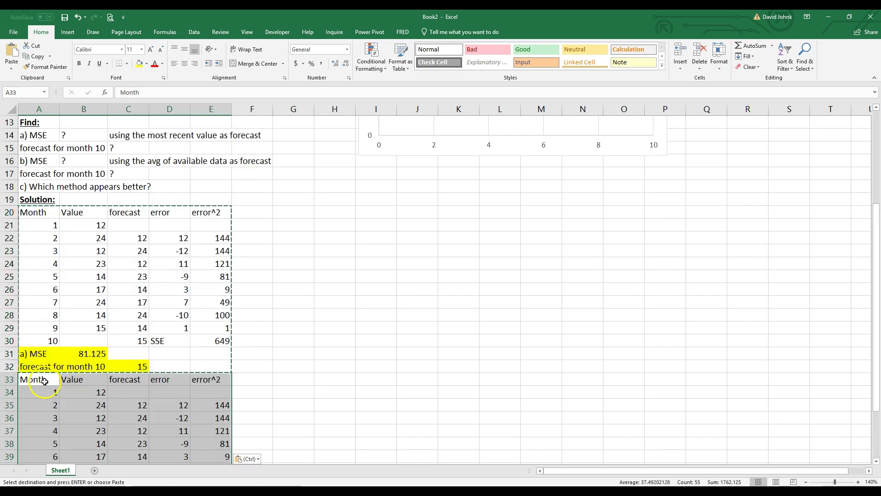
Step: Copy the average-of-available-data method description from C16 into C44
scroll(44, 382, "down", 2)
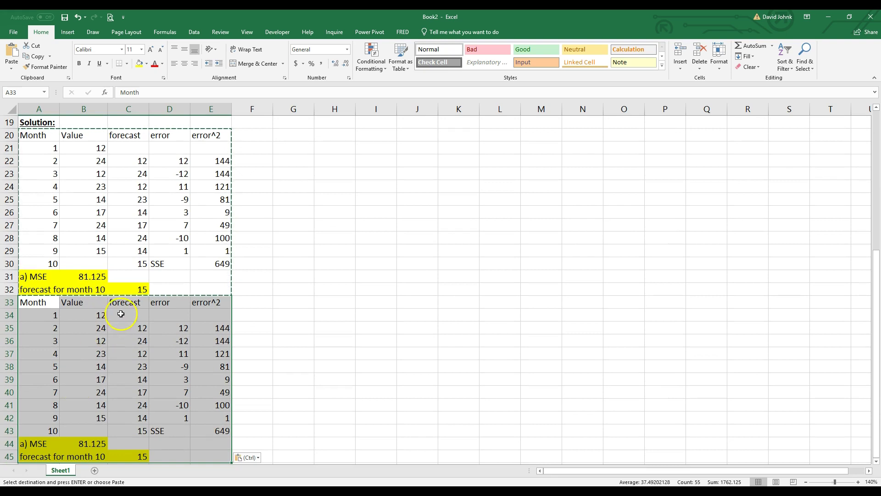
left_click_drag(133, 328, 131, 411)
scroll(124, 307, "up", 6)
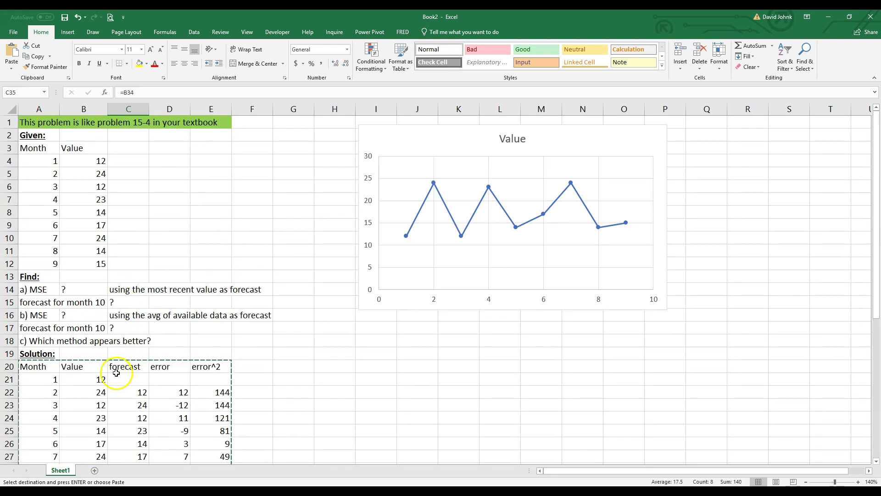
left_click(121, 317)
right_click(124, 316)
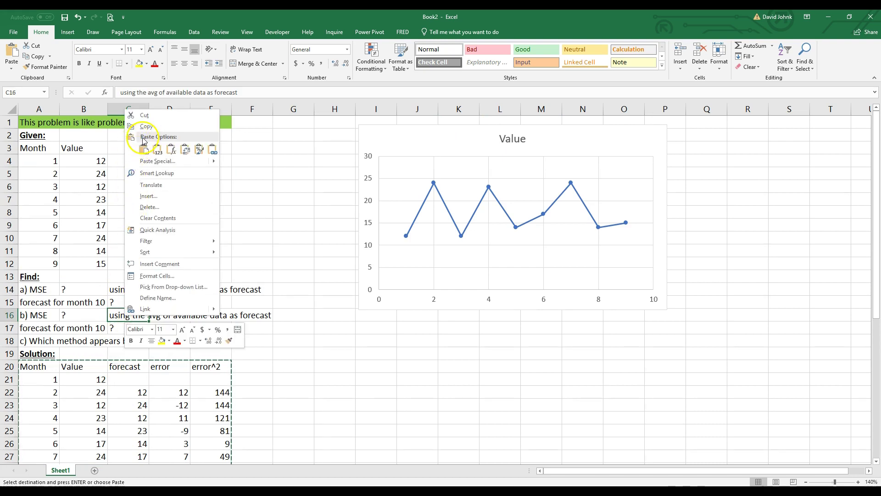
scroll(118, 321, "down", 7)
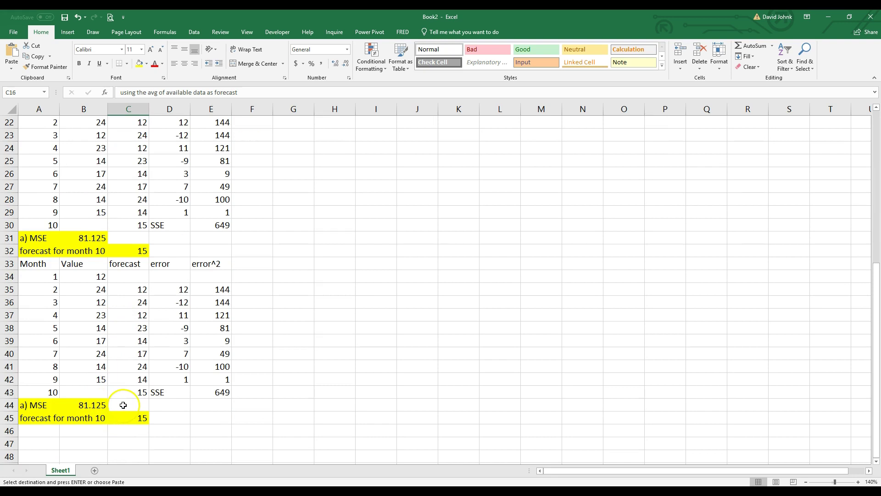
left_click(125, 407)
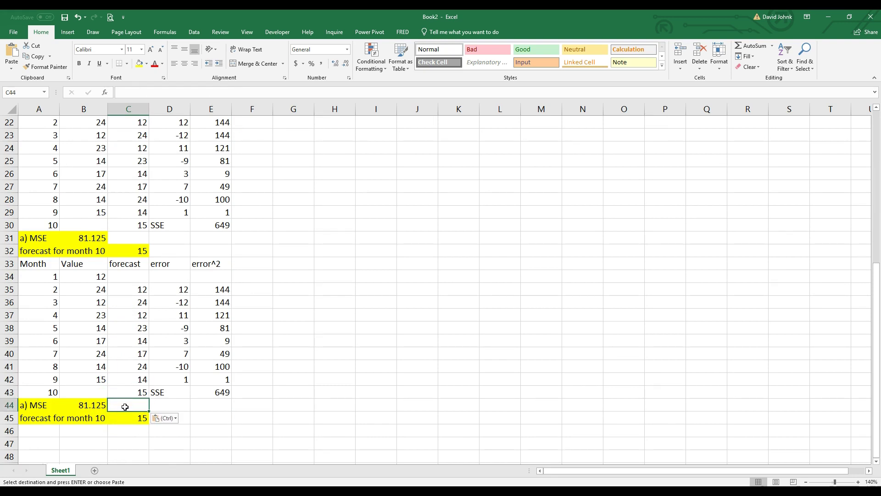
key("ctrl+v")
Step: Copy the most-recent-value method description from C14 into C31, then begin editing the A44 label
scroll(216, 449, "up", 7)
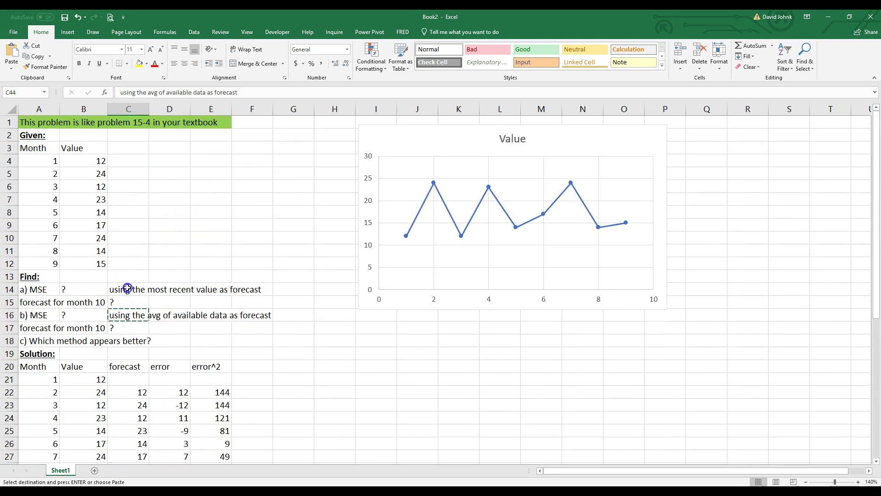
left_click(127, 288)
key("ctrl+c")
scroll(118, 301, "down", 7)
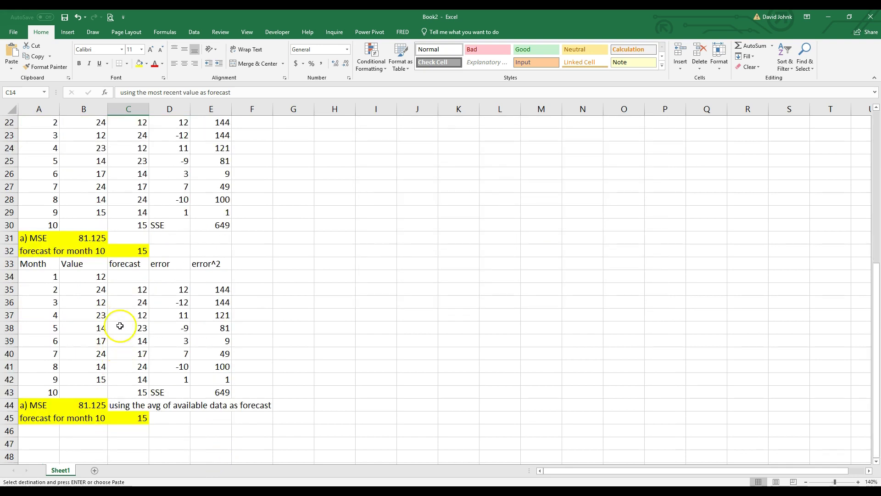
left_click(121, 239)
key("ctrl+v")
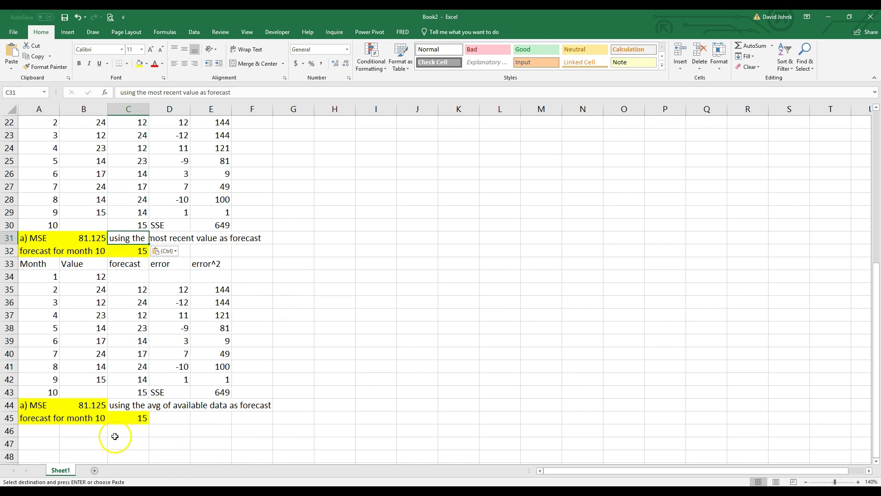
double_click(22, 405)
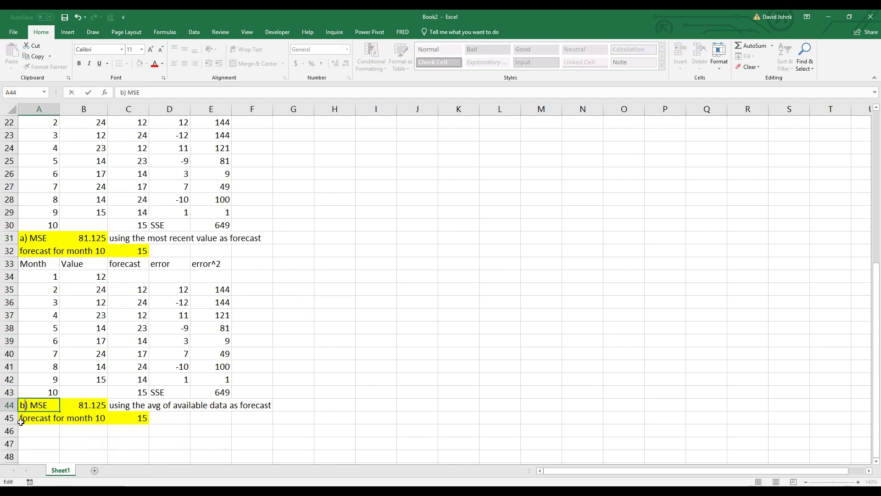
Step: Label A44 'b) MSE' and compare the copied forecast formulas with the month 1 value
left_click(126, 449)
left_click(137, 290)
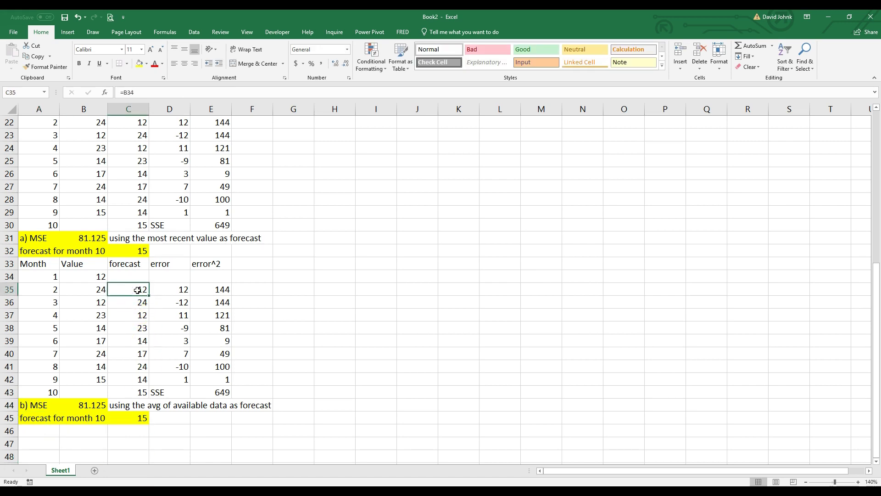
left_click(97, 277)
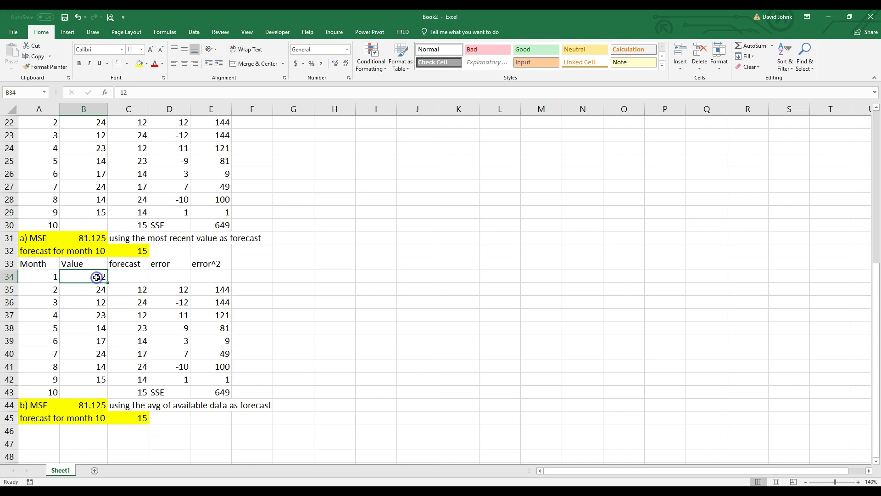
left_click(130, 289)
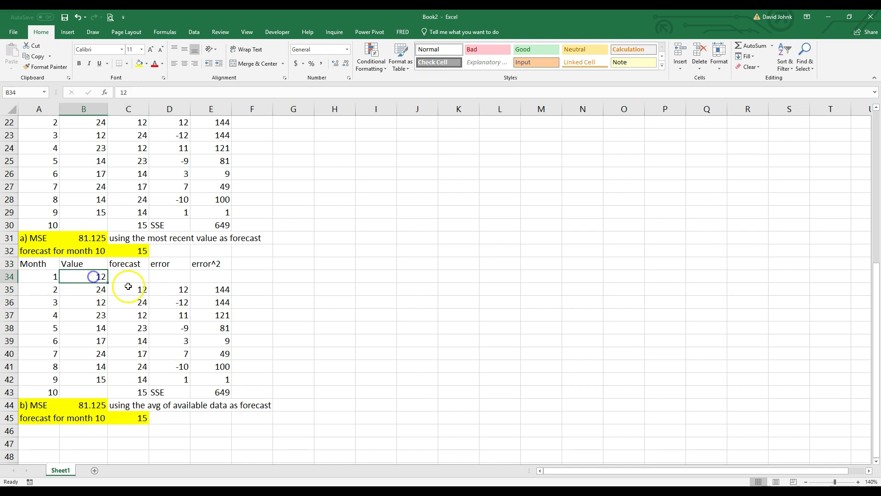
left_click(91, 276)
left_click(123, 290)
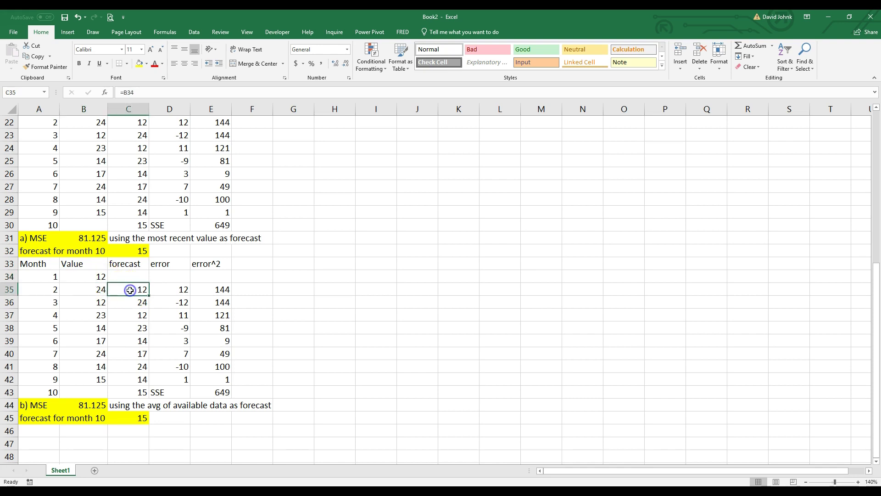
left_click(94, 275)
left_click(133, 290)
left_click(94, 275)
left_click(133, 303)
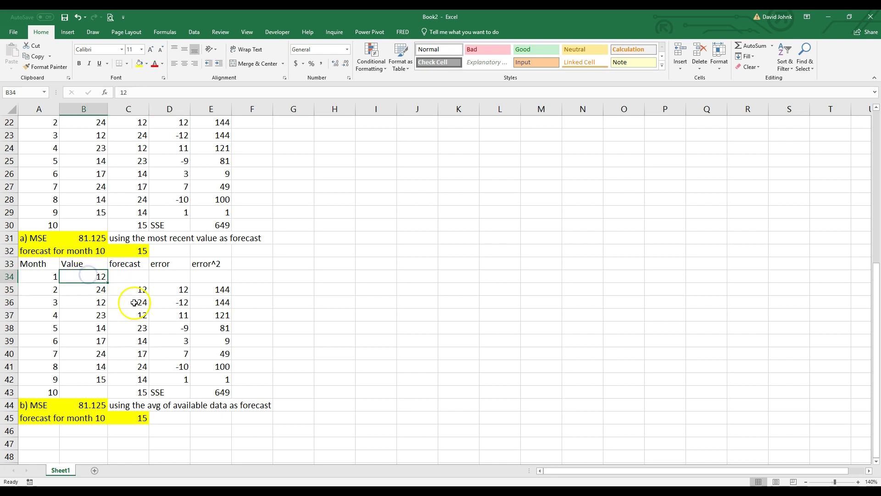
left_click(95, 276)
left_click(94, 289)
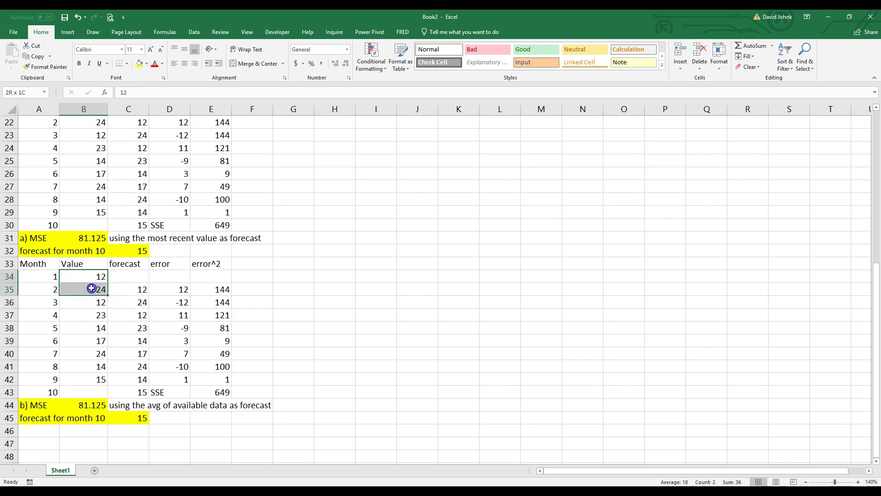
Step: Enter =AVERAGE($B$34:B35) in C36 and fill the running average down to C43
left_click(143, 304)
type("=")
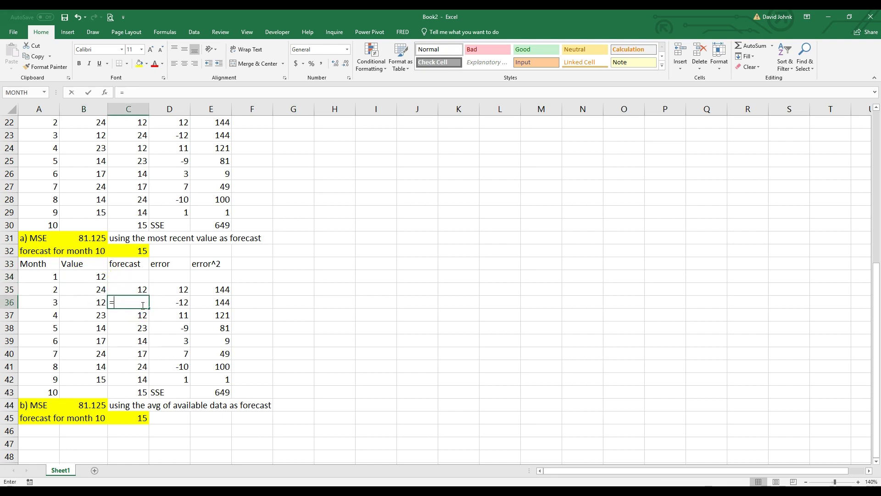
type("average")
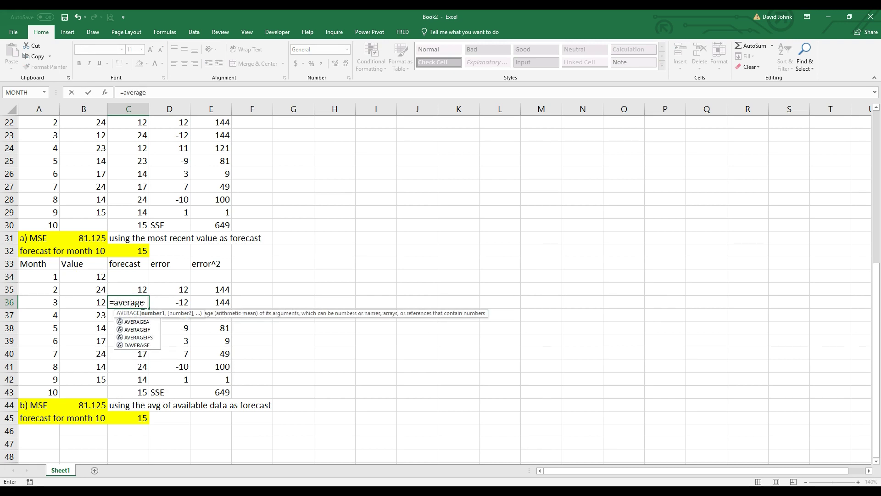
type("(")
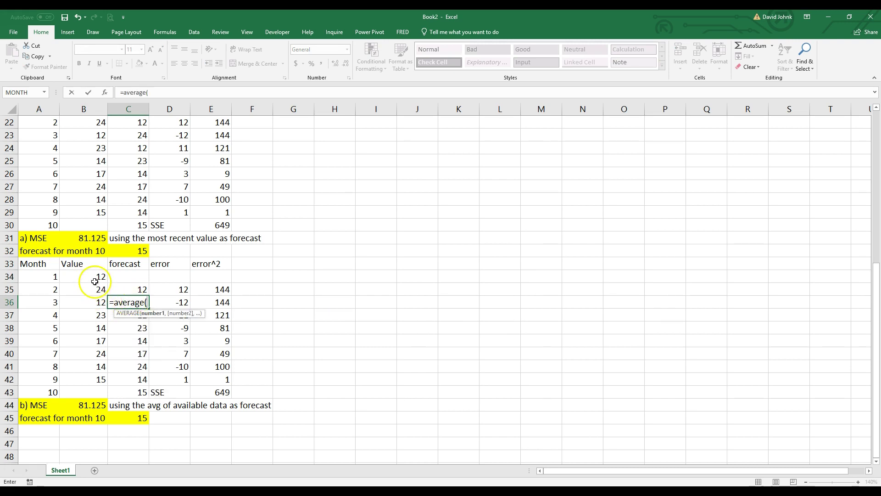
left_click_drag(94, 282, 95, 283)
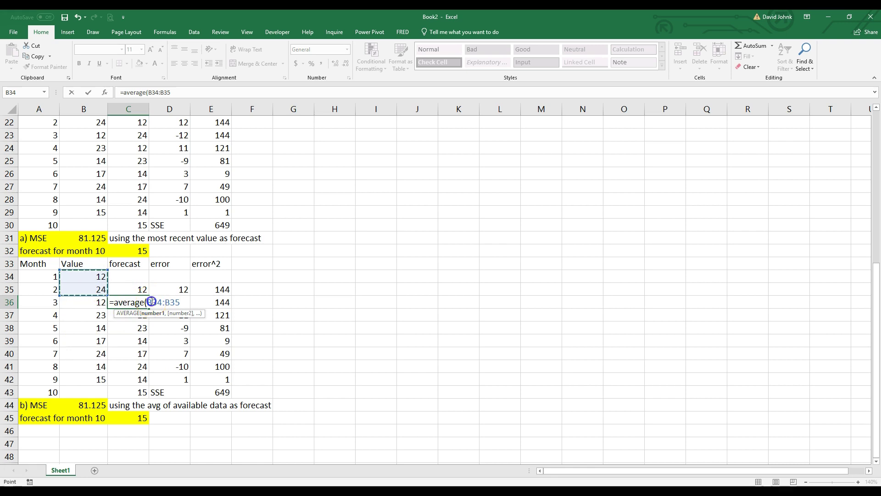
left_click(137, 302)
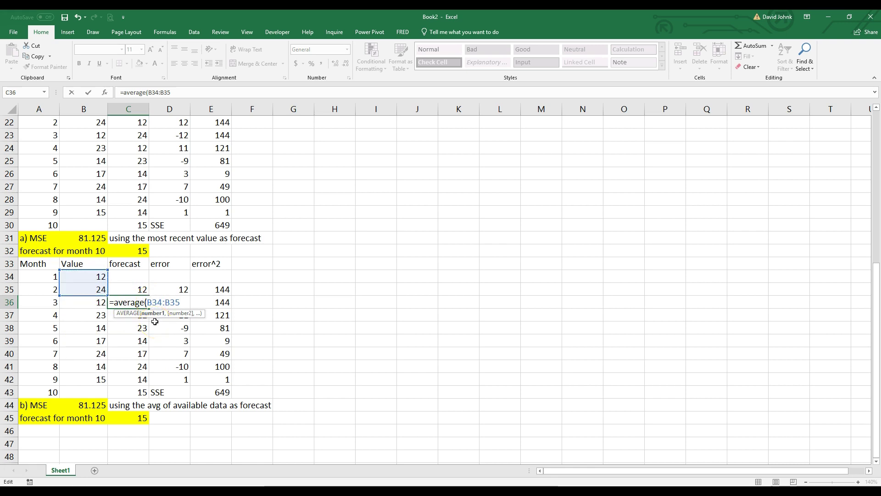
key("F4")
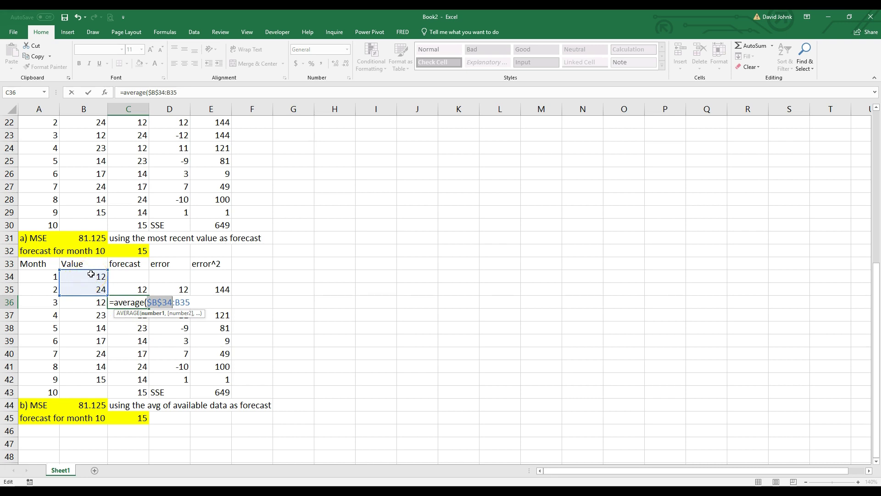
left_click(196, 300)
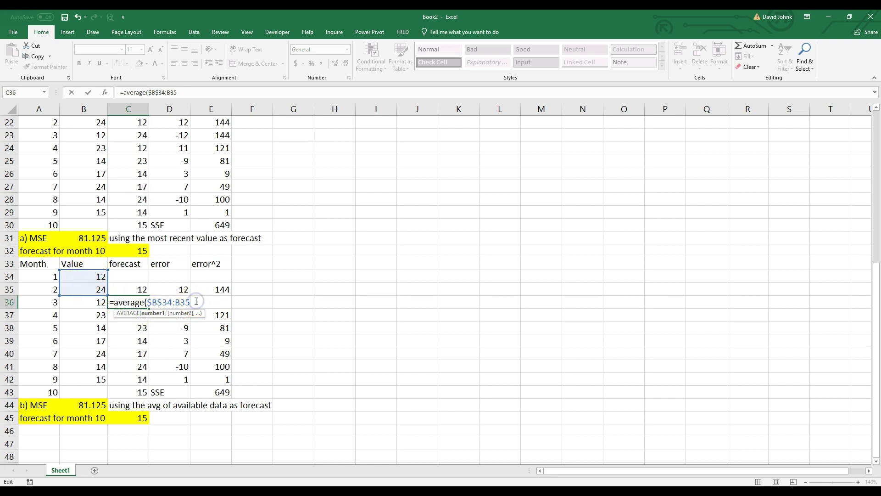
type(")")
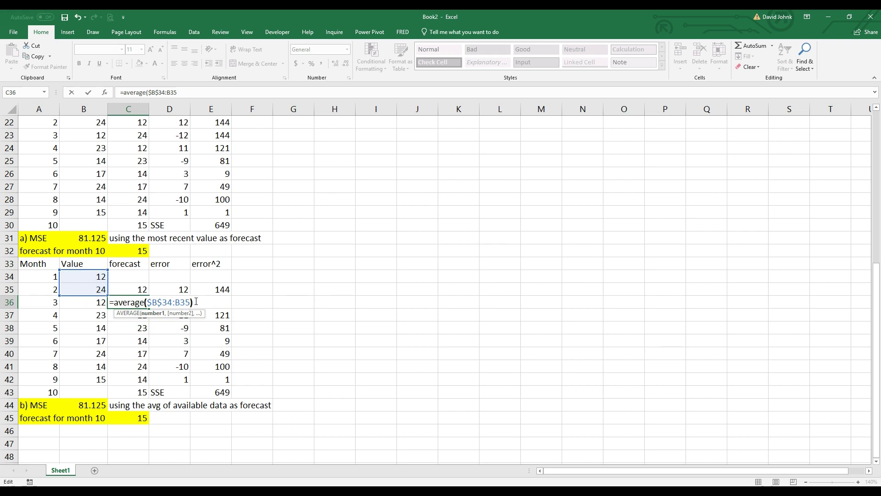
key("Return")
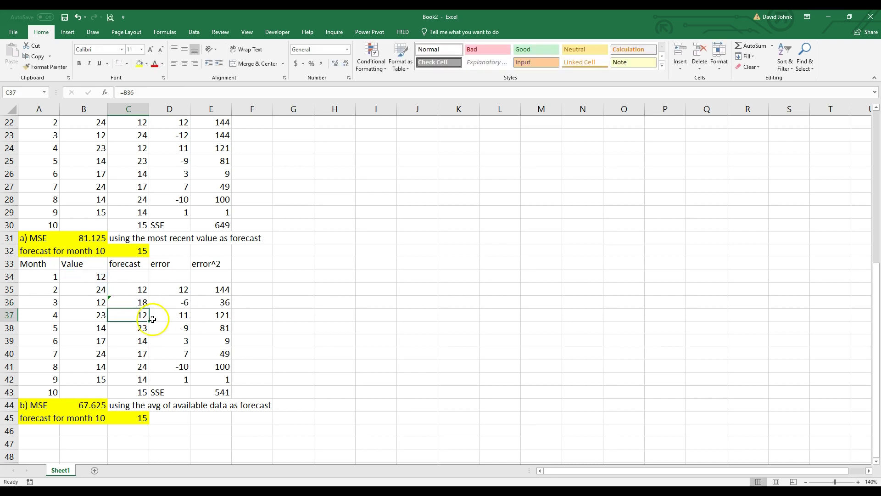
left_click(136, 303)
left_click_drag(149, 309, 133, 394)
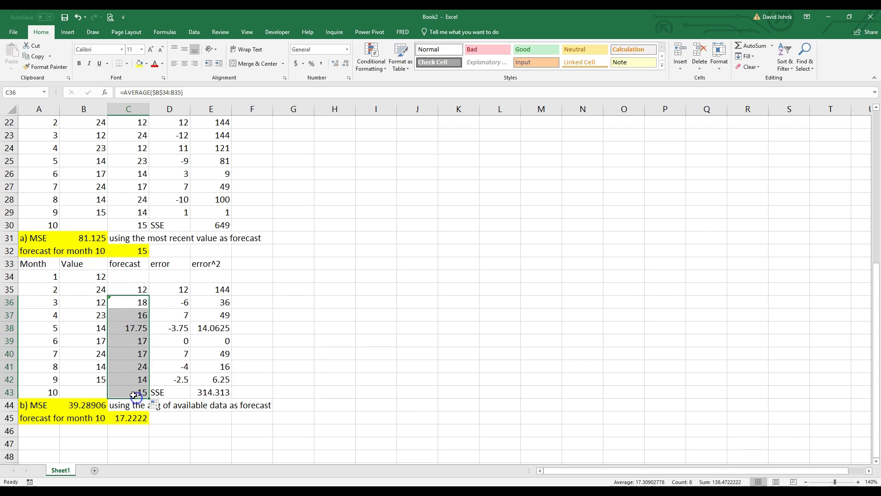
Step: Review the filled forecast formulas for months 3, 4, 7 and 9, noting the anchored $B$34
double_click(129, 315)
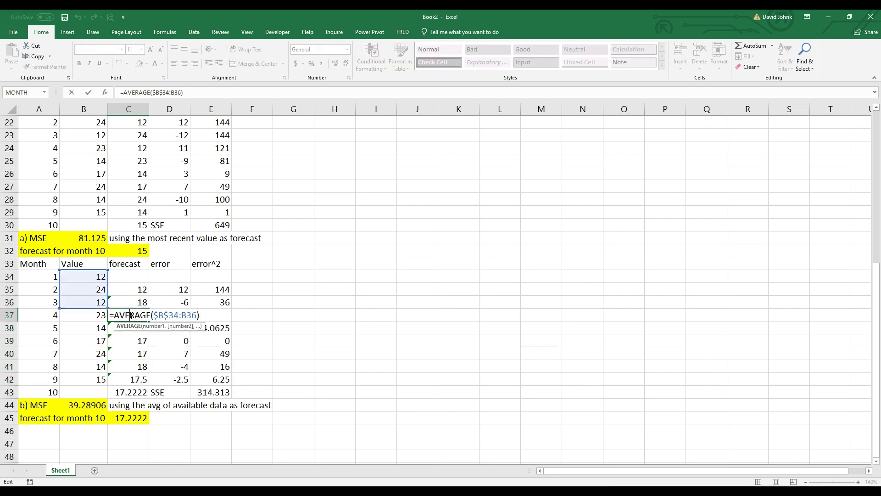
key("Escape")
double_click(138, 351)
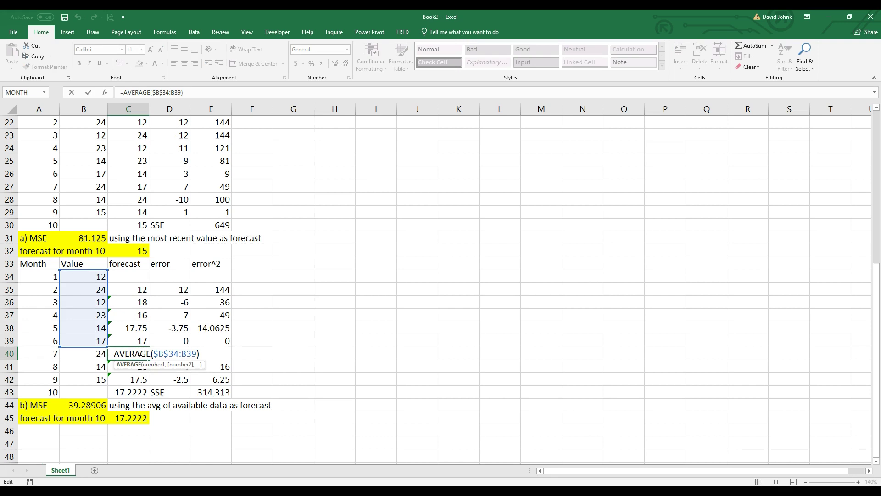
key("Escape")
double_click(137, 381)
key("Escape")
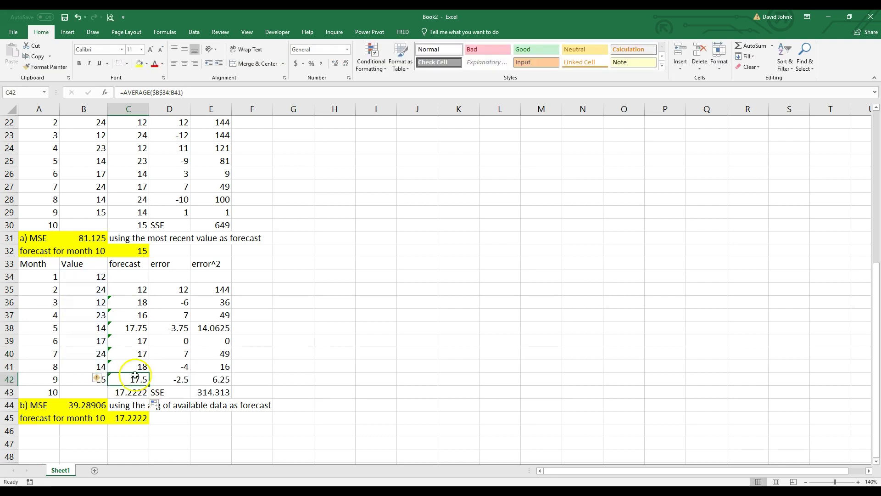
left_click(188, 423)
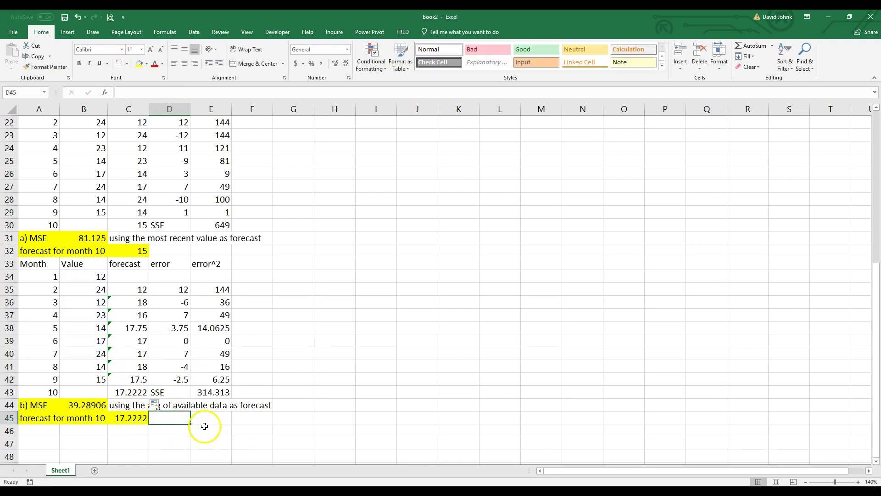
double_click(130, 299)
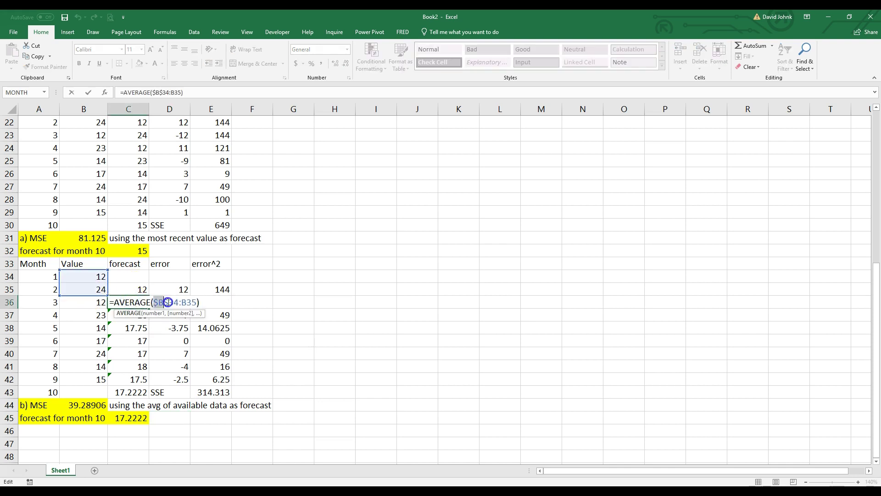
left_click_drag(176, 301, 175, 302)
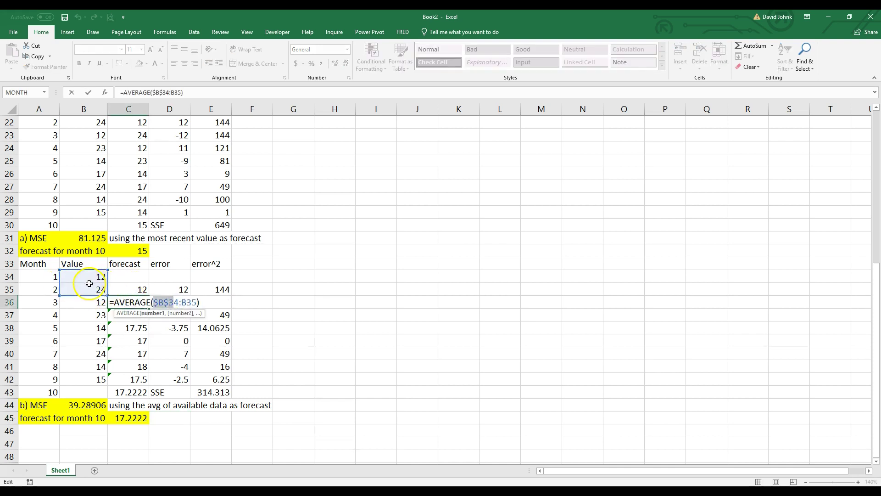
key("Escape")
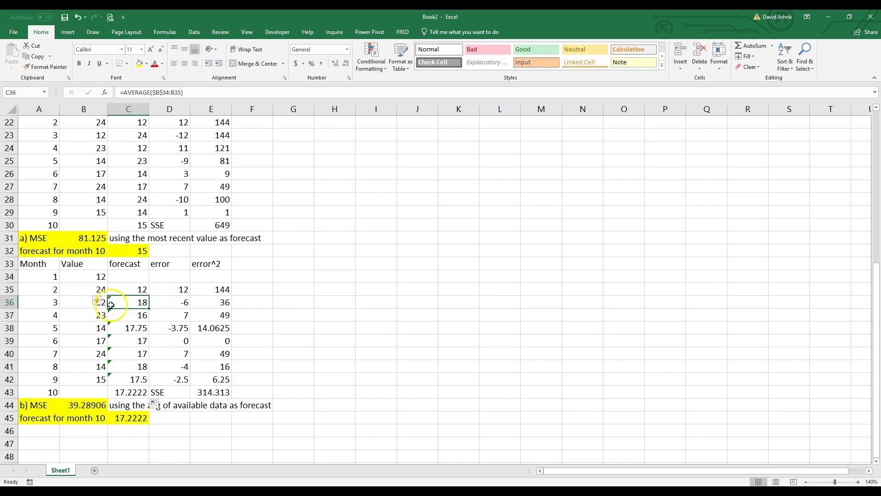
double_click(128, 303)
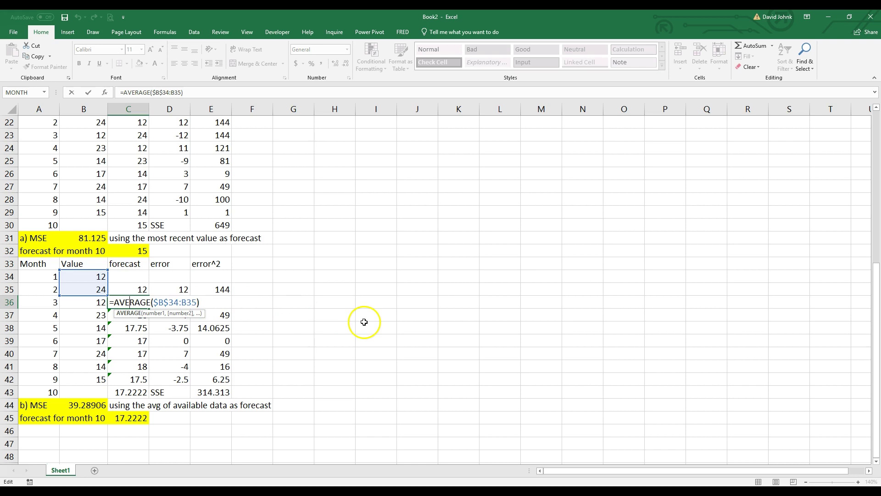
key("Escape")
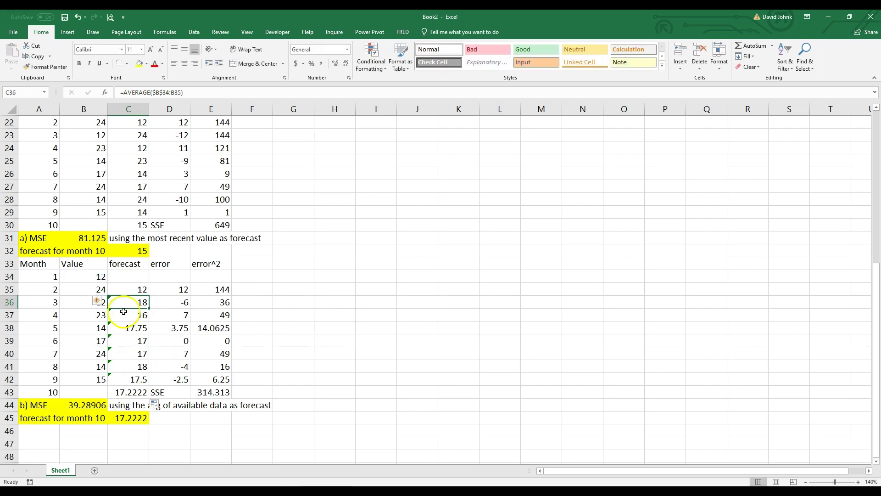
Step: Review the error, squared-error, SSE and b) MSE formulas, now giving MSE 39.28906
double_click(175, 289)
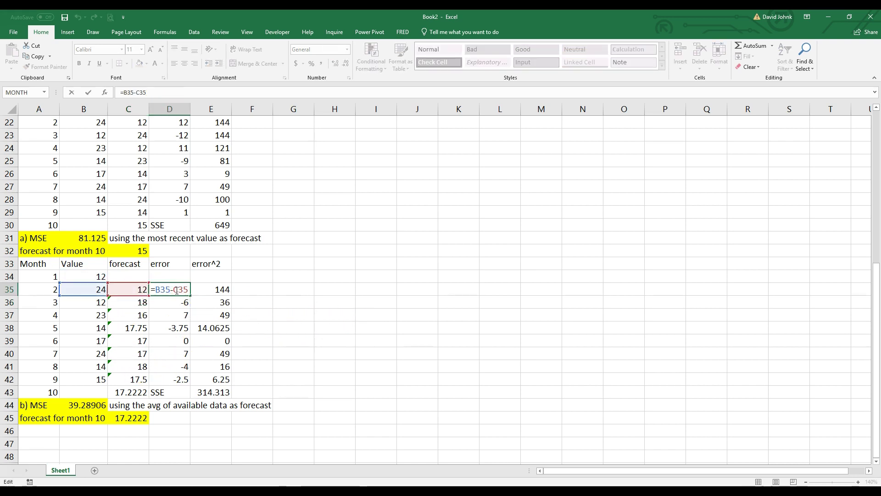
key("Escape")
left_click(212, 289)
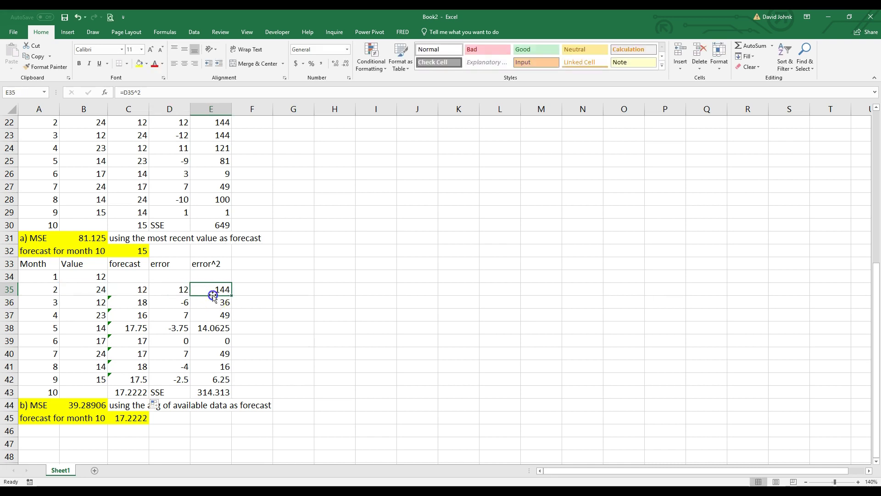
key("ctrl+Down")
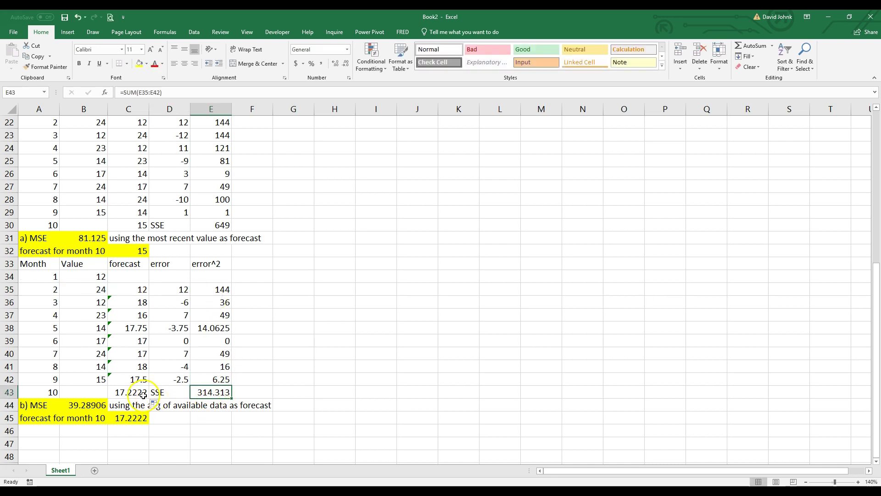
double_click(81, 404)
key("Escape")
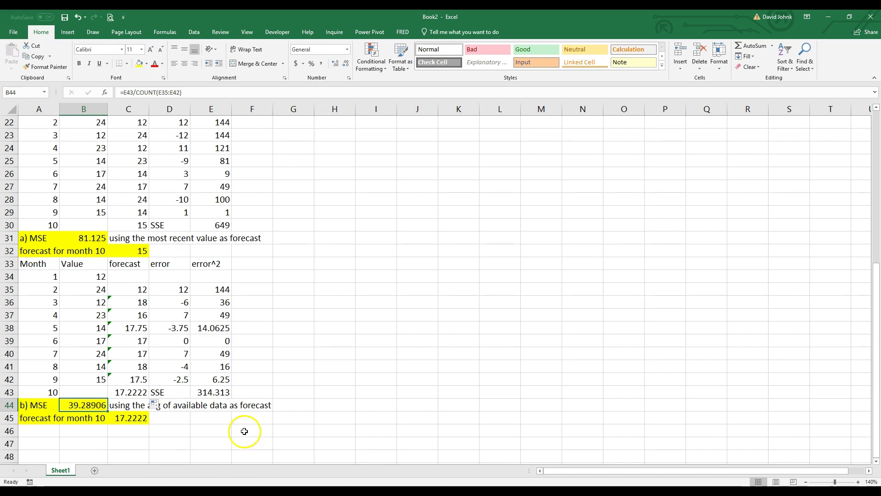
Step: Copy the question 'c) Which method appears better?' from A18 into A46
scroll(112, 289, "up", 7)
scroll(91, 340, "down", 1)
scroll(91, 340, "down", 7)
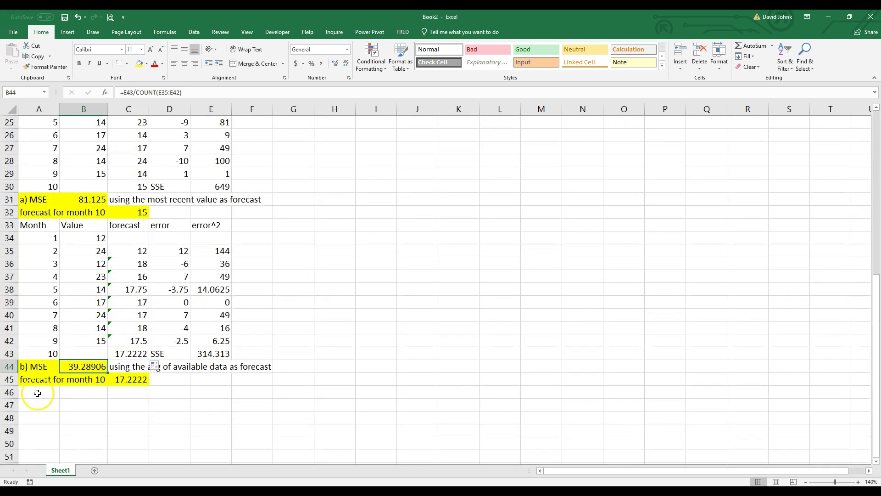
scroll(36, 216, "up", 3)
double_click(30, 148)
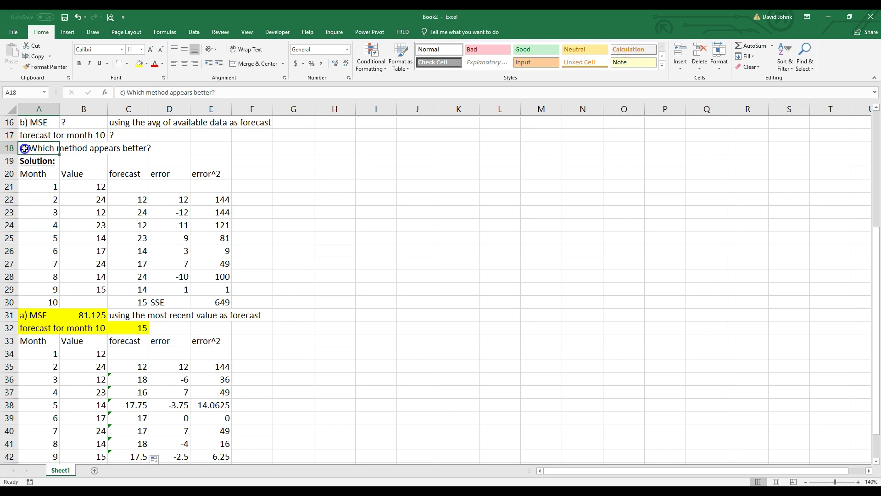
left_click(39, 189)
left_click(35, 147)
right_click(40, 150)
left_click(57, 157)
scroll(46, 276, "down", 6)
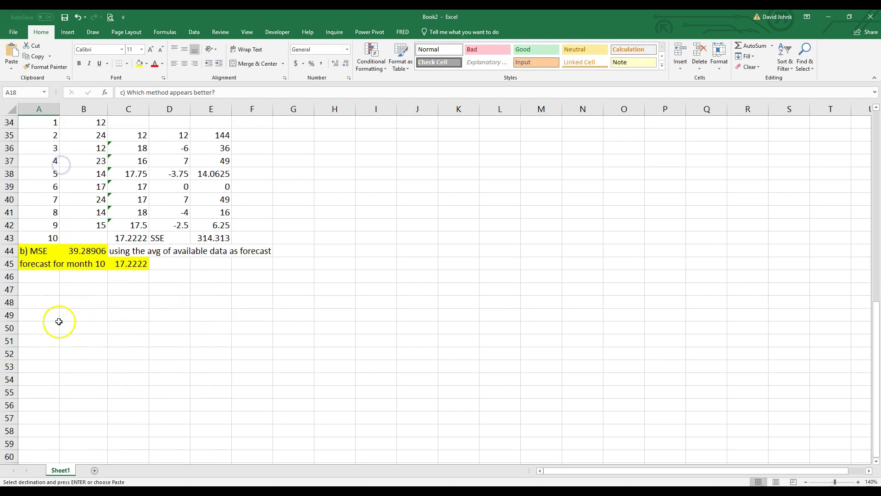
left_click(24, 276)
key("ctrl+v")
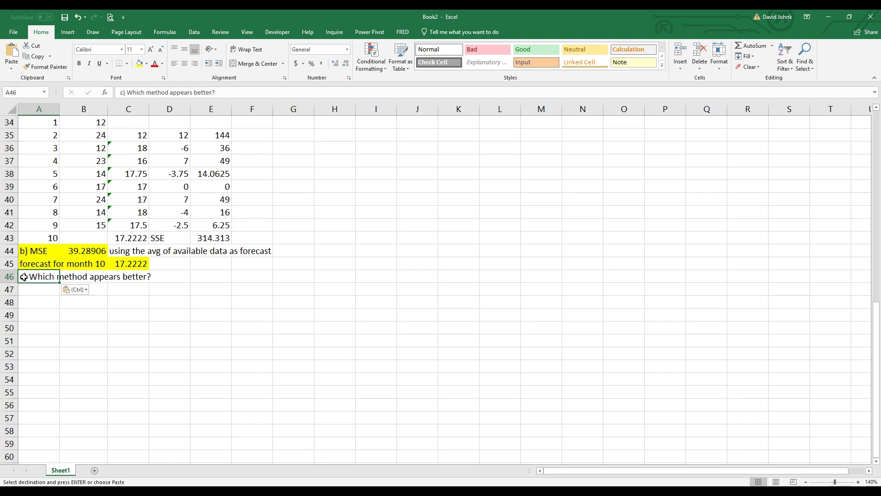
Step: Select E46 for the answer and compare the part a MSE in B31 with part b's in B44
left_click(26, 263)
left_click(30, 276)
left_click(211, 276)
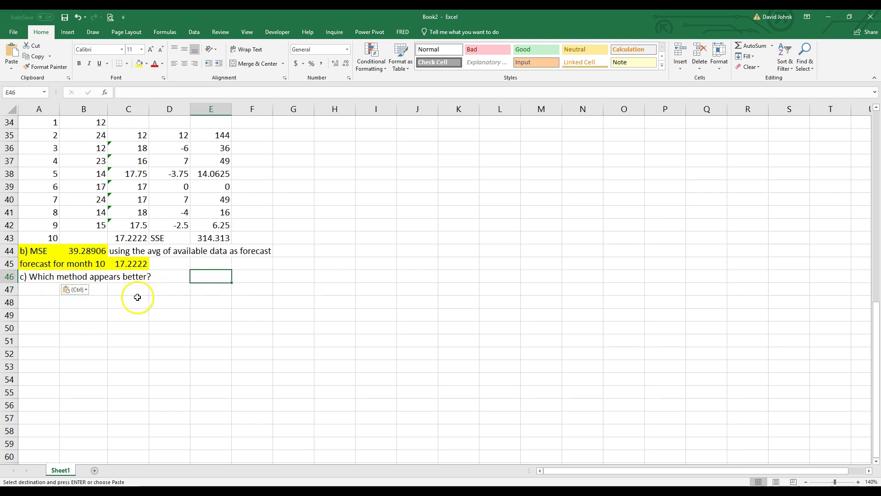
scroll(138, 298, "up", 4)
left_click(92, 237)
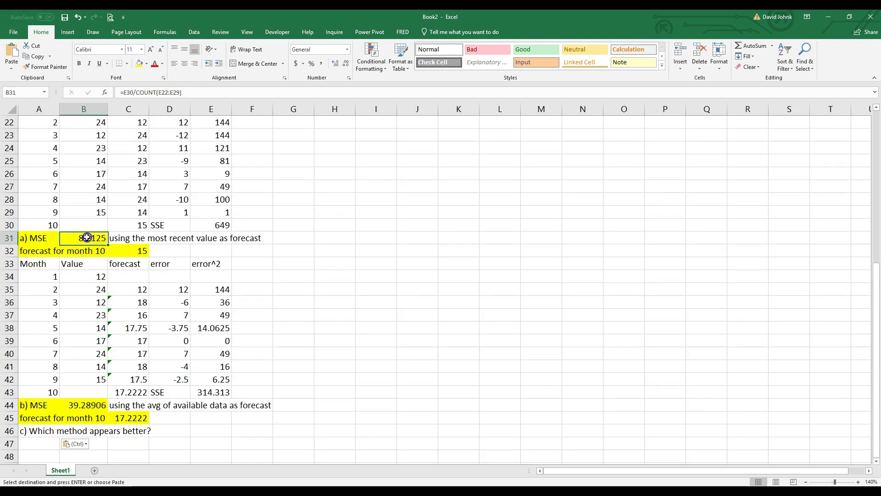
left_click(82, 405)
scroll(91, 362, "down", 1)
scroll(91, 362, "down", 3)
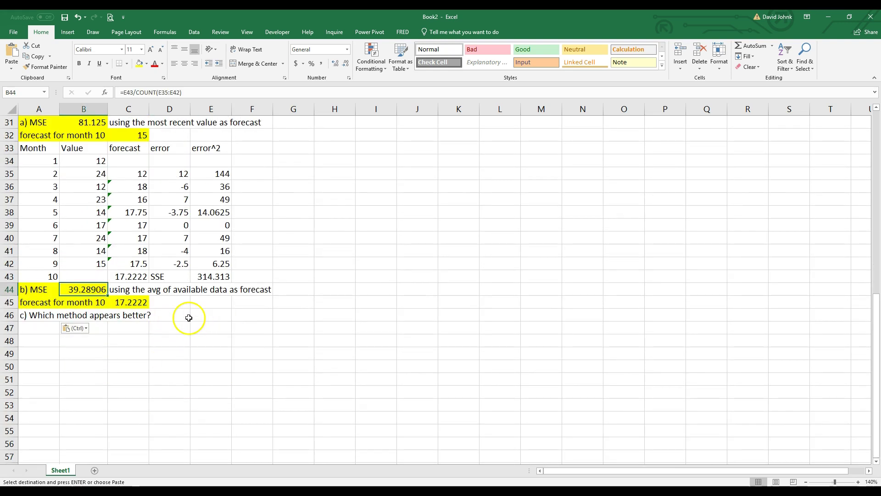
Step: Enter 'b) because the MSE was lower' in E46 as the part c answer
left_click(204, 318)
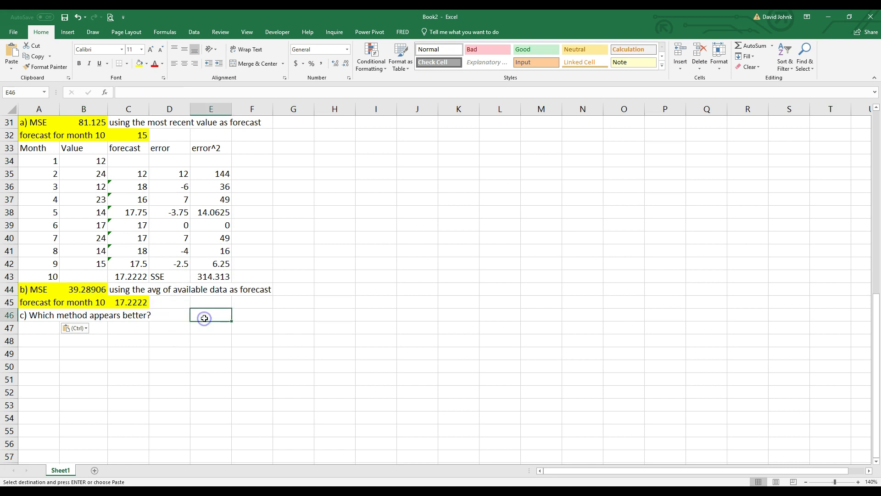
type("b) because the MSE was lower")
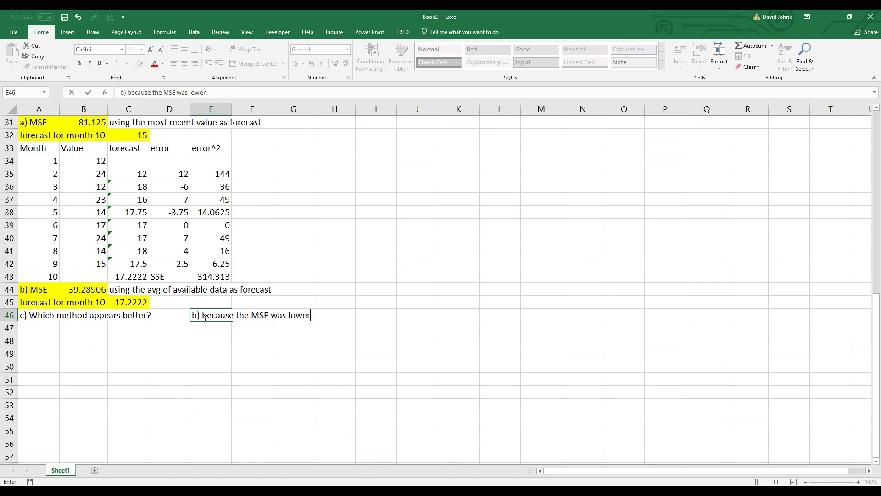
key("Return")
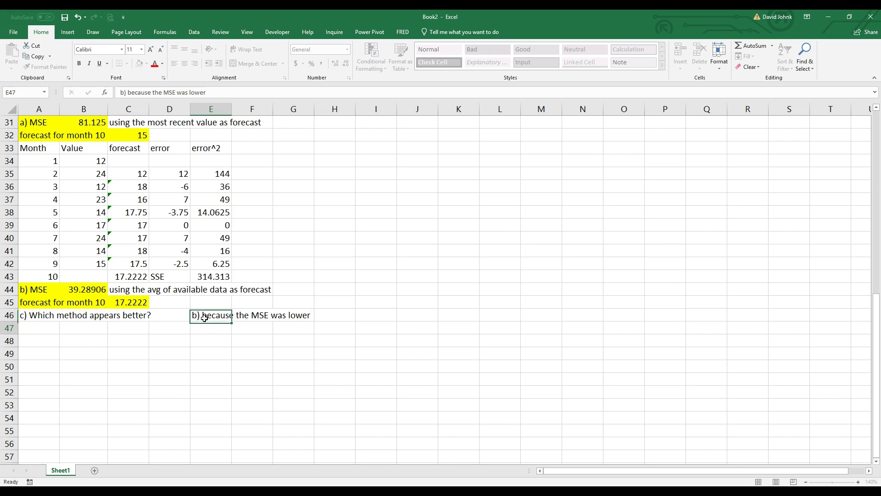
Step: Check the month 10 forecast formula in C30
scroll(298, 325, "up", 8)
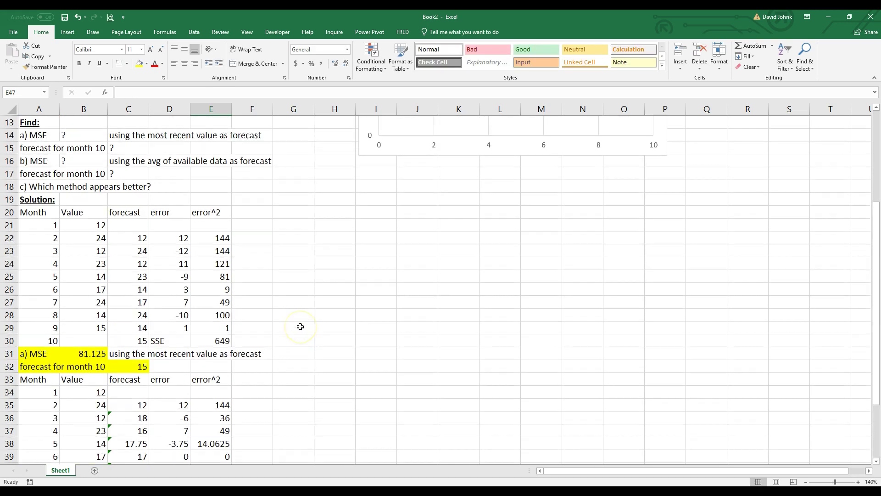
scroll(300, 326, "up", 1)
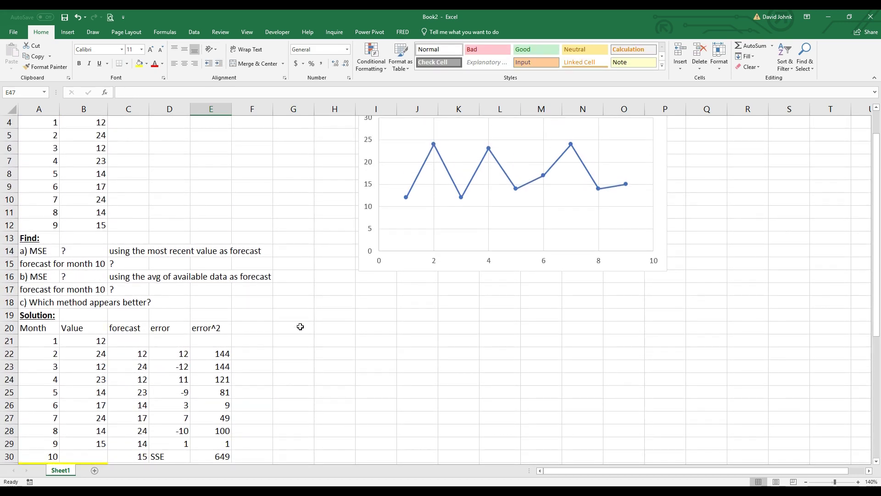
scroll(300, 326, "down", 1)
left_click(144, 415)
scroll(142, 408, "down", 7)
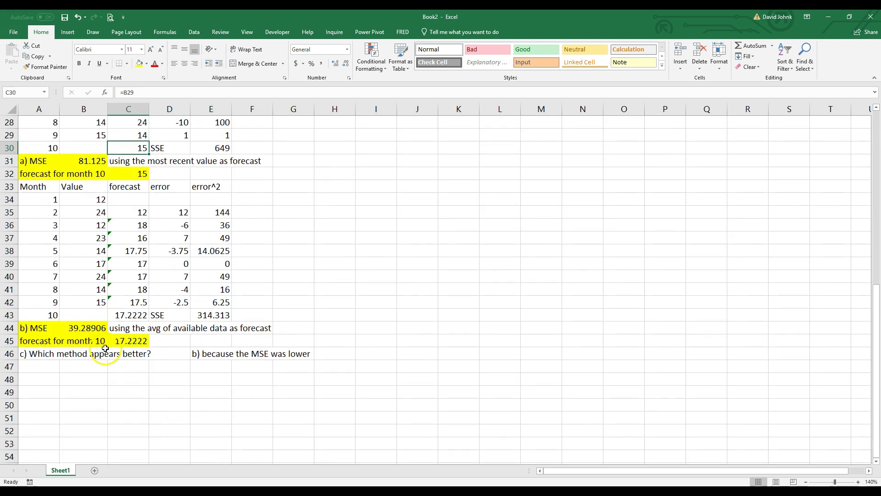
scroll(508, 256, "up", 9)
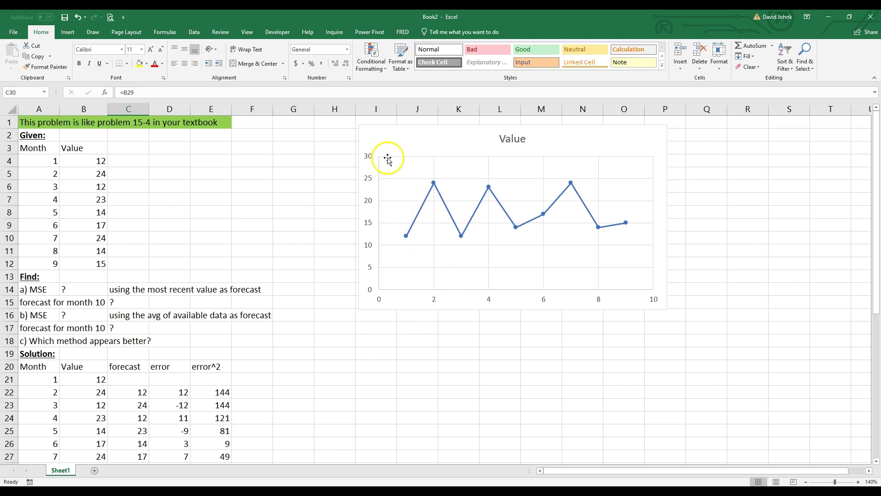
Step: Drag the Value chart slightly to the right and deselect it
left_click_drag(380, 140, 403, 136)
left_click(281, 212)
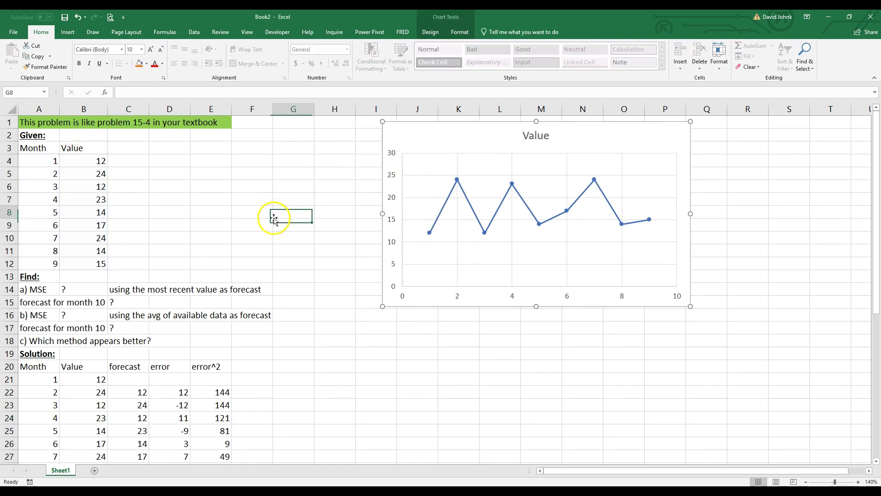
scroll(289, 291, "down", 9)
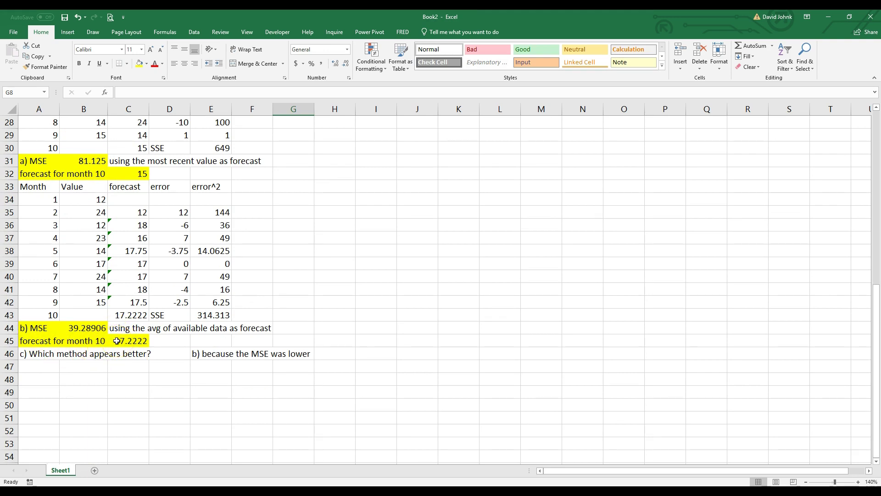
scroll(87, 226, "up", 1)
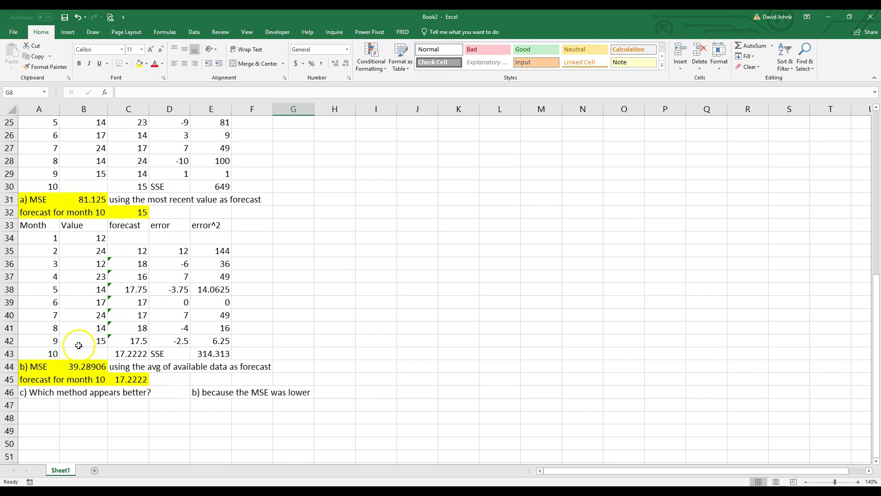
Step: Fill A46:G46 yellow to highlight the part c question and answer
left_click_drag(39, 388, 312, 397)
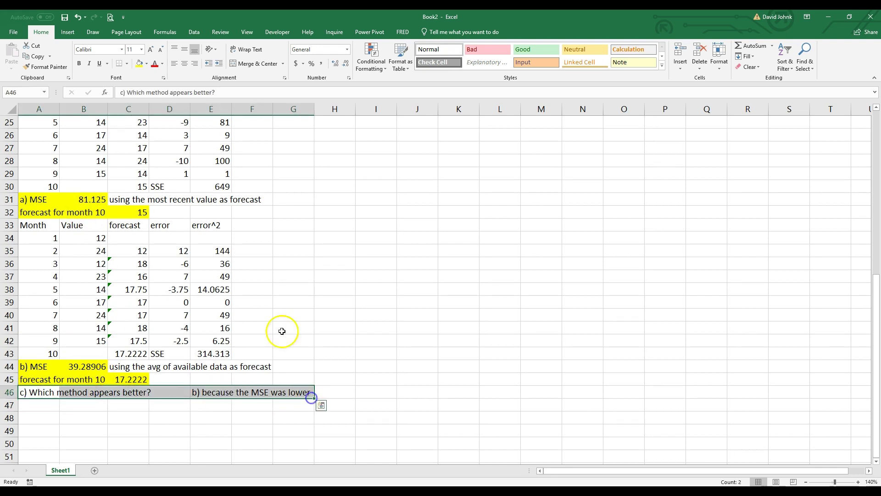
left_click(139, 63)
left_click(396, 350)
Step: Review the part a MSE formula in B31 and the part b MSE formula in B44
scroll(396, 351, "up", 8)
scroll(396, 350, "down", 4)
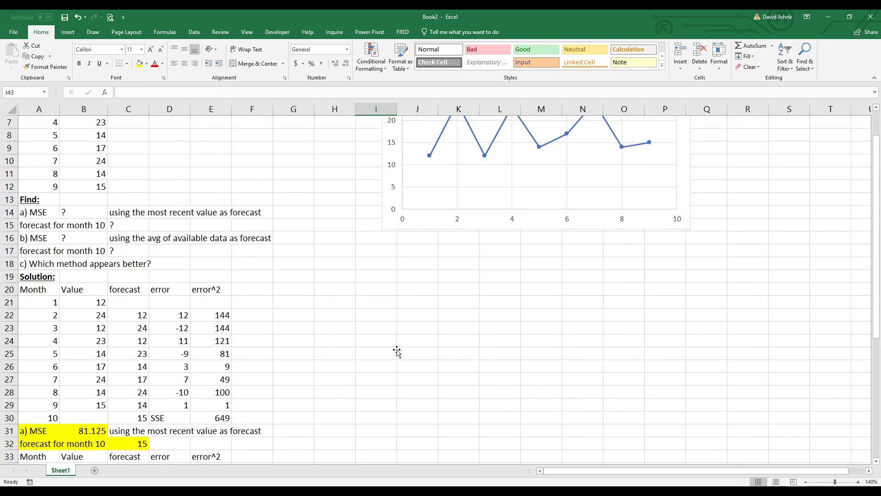
scroll(396, 351, "down", 2)
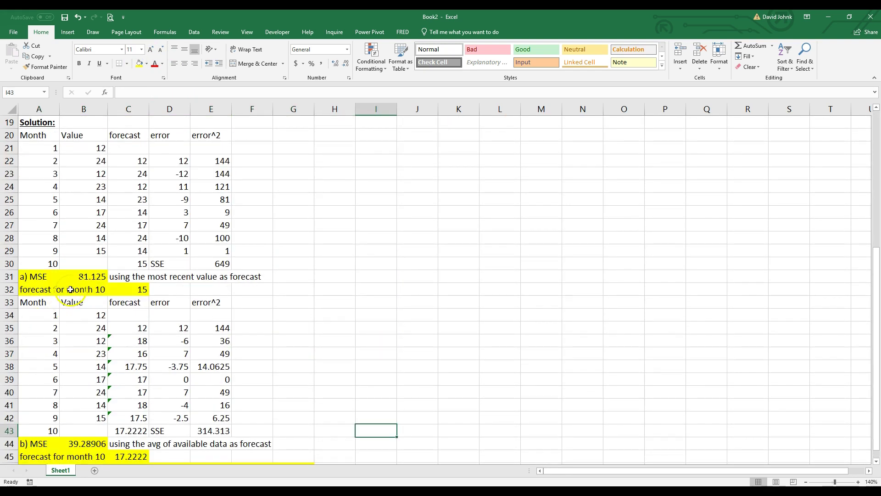
left_click(84, 276)
left_click(85, 442)
scroll(314, 384, "up", 4)
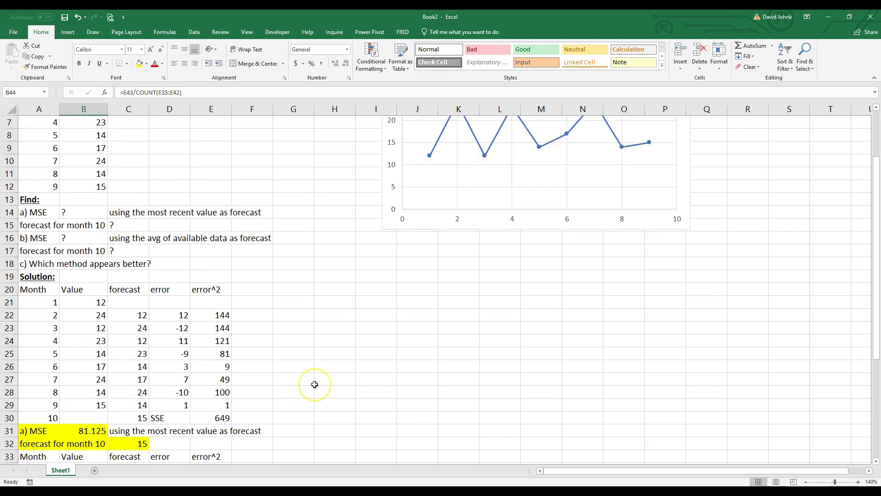
scroll(314, 384, "up", 2)
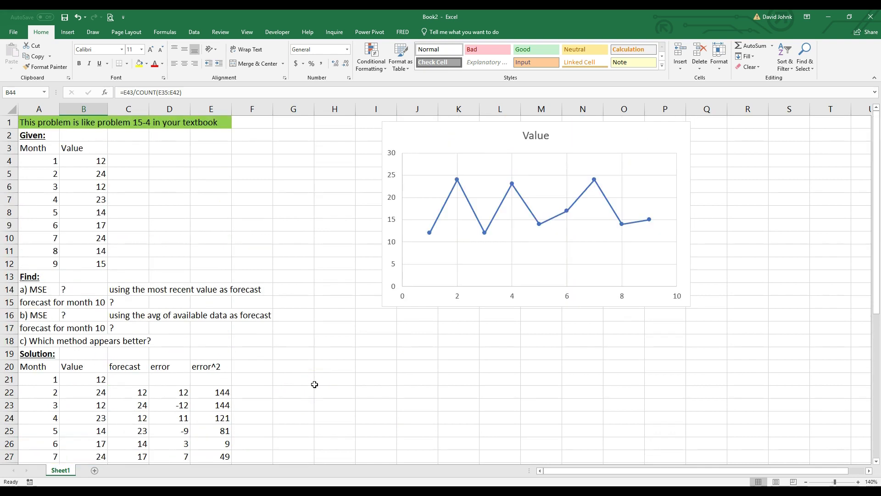
Step: Move the Value chart a little left and down, then deselect it
left_click_drag(393, 134, 354, 144)
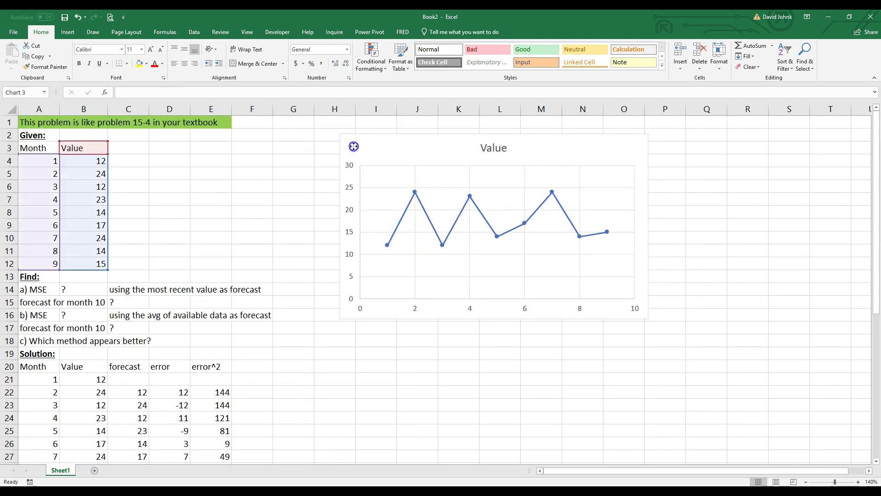
left_click(314, 365)
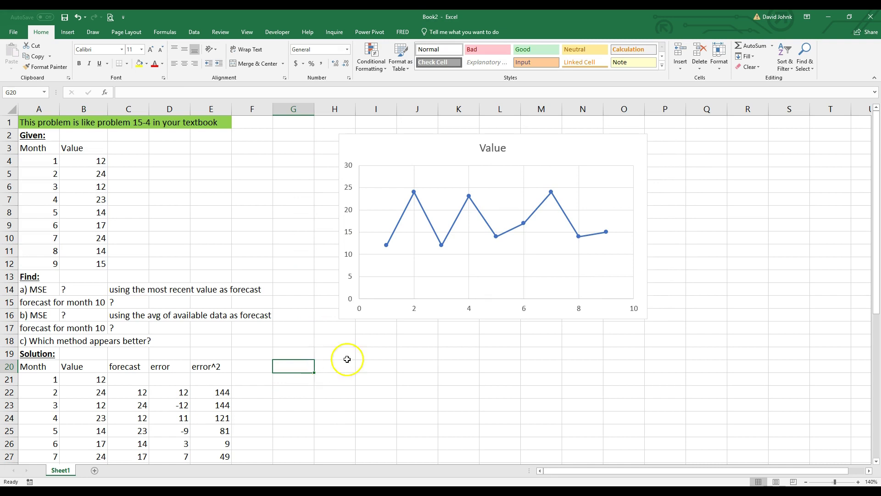
scroll(347, 359, "down", 1)
scroll(362, 354, "down", 1)
scroll(331, 300, "up", 2)
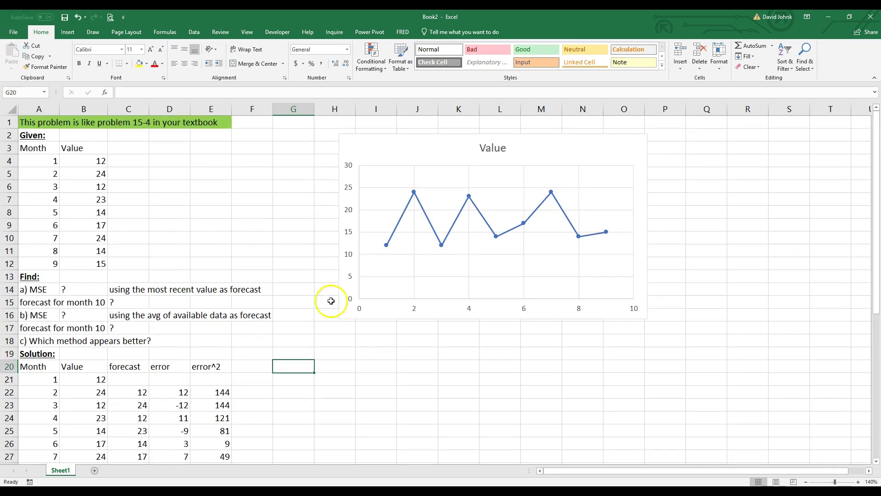